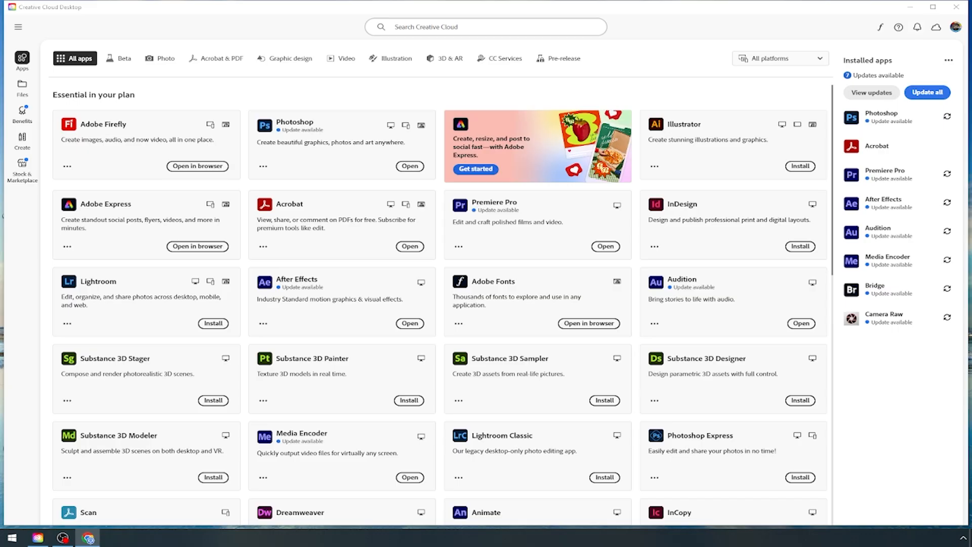
Open Premiere Pro and start a new project named with the owner's surname followed by "- Effects and Transitions".
left_click(611, 251)
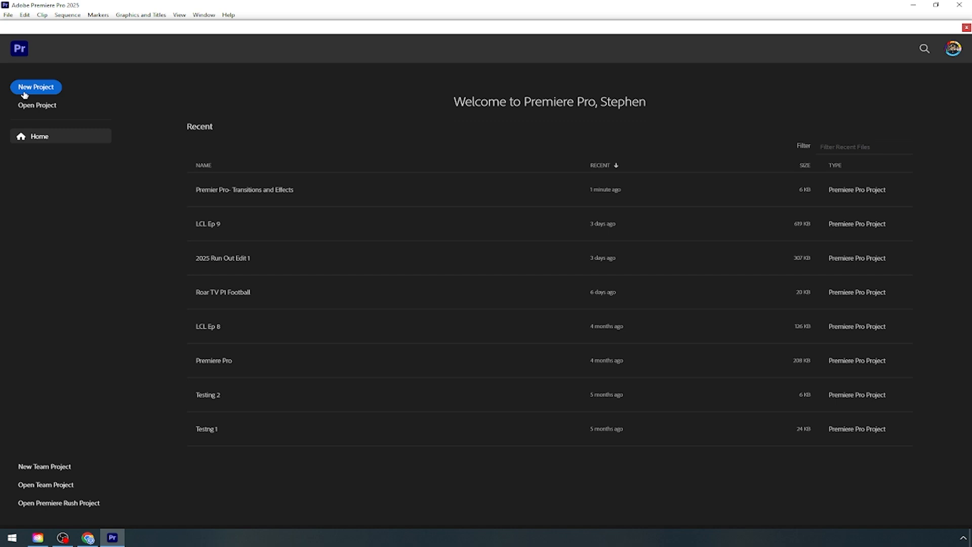
left_click(23, 93)
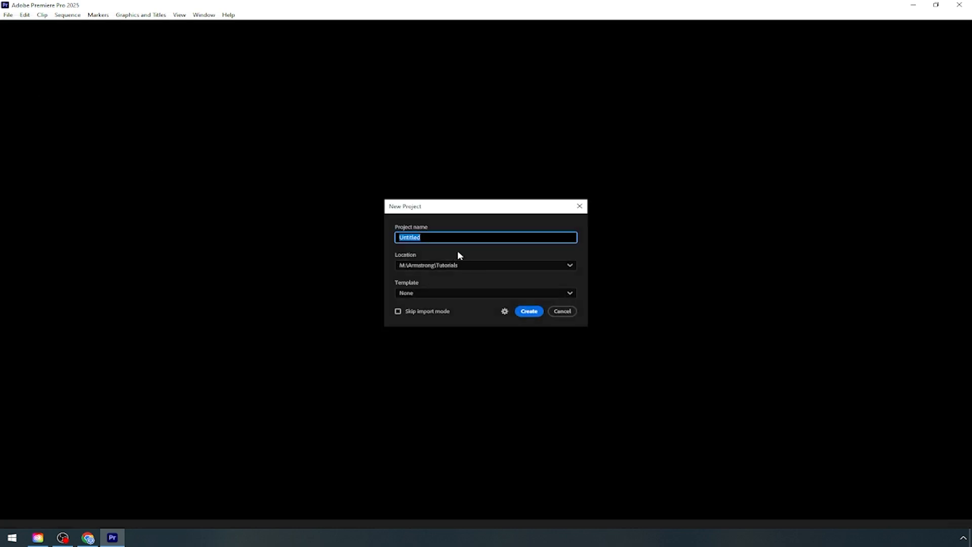
type("Armstrong- Effects and Transitions")
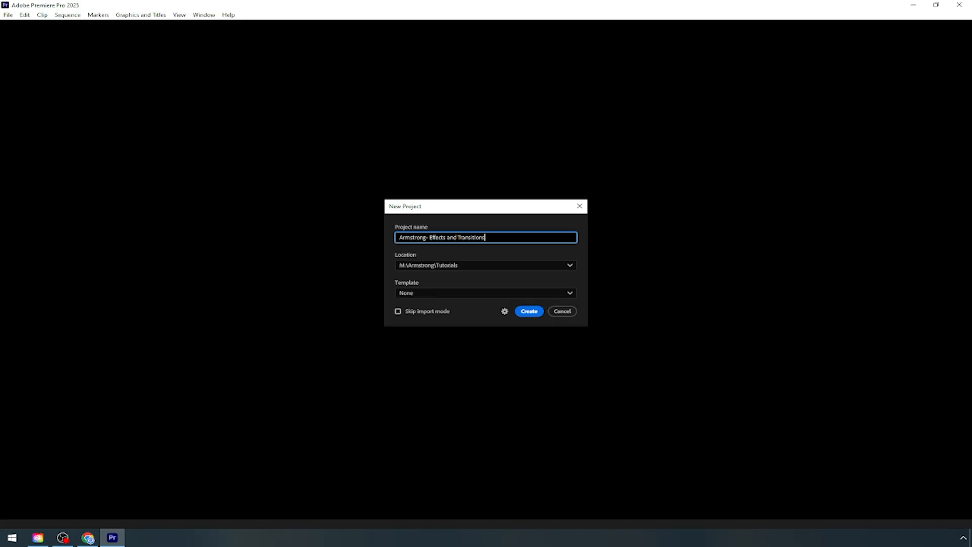
Set the project location to M:\2025-2026\AV Production I\Roar TV Boot Camp\1st Period and create the project.
left_click(557, 263)
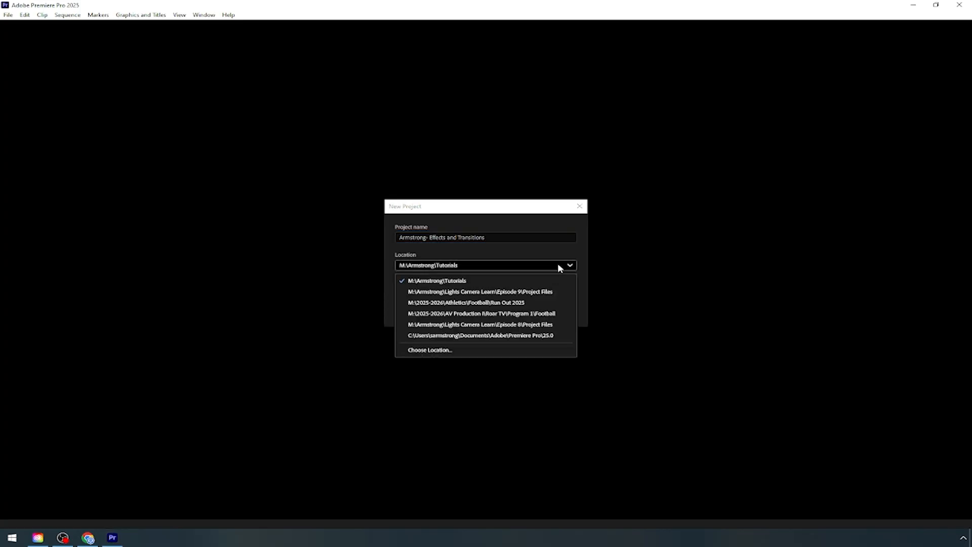
left_click(441, 348)
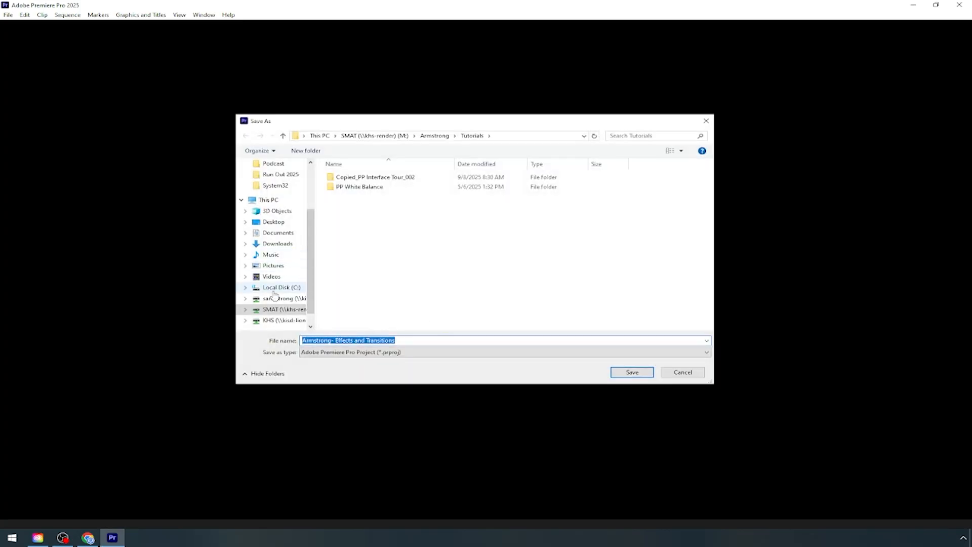
left_click(281, 309)
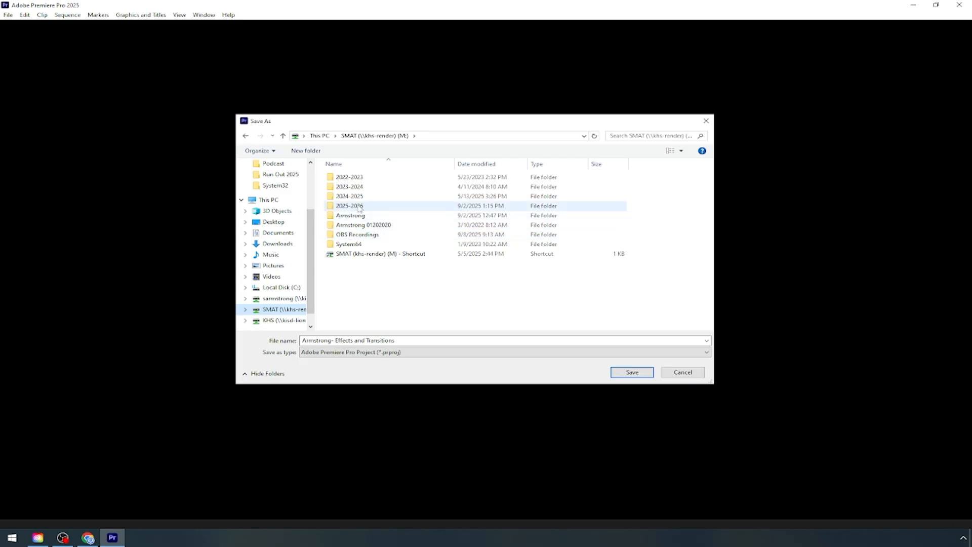
double_click(359, 207)
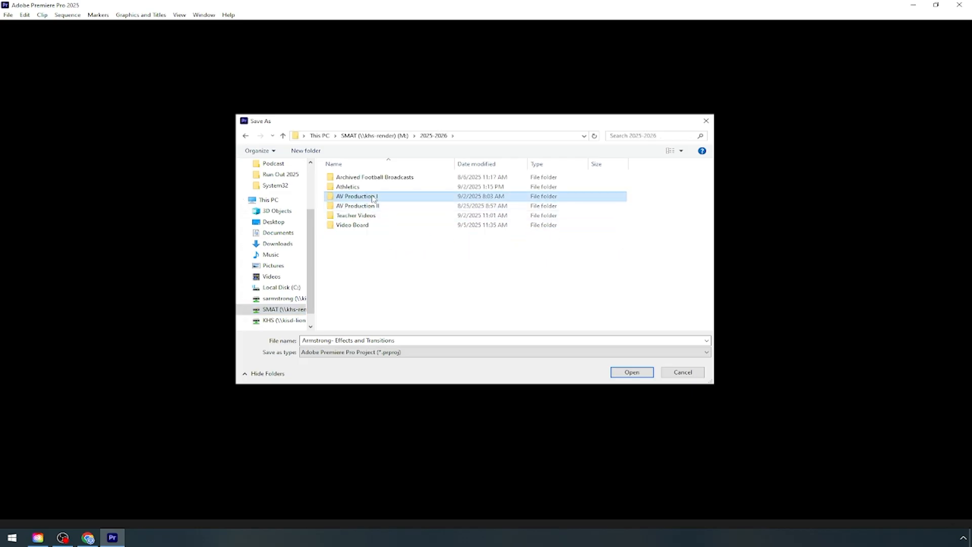
double_click(373, 197)
double_click(348, 187)
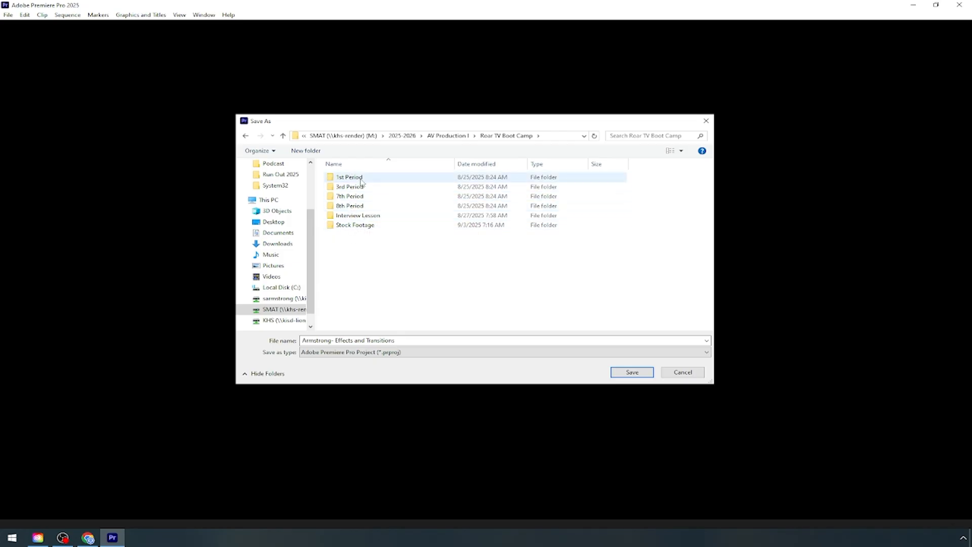
double_click(354, 177)
left_click(632, 372)
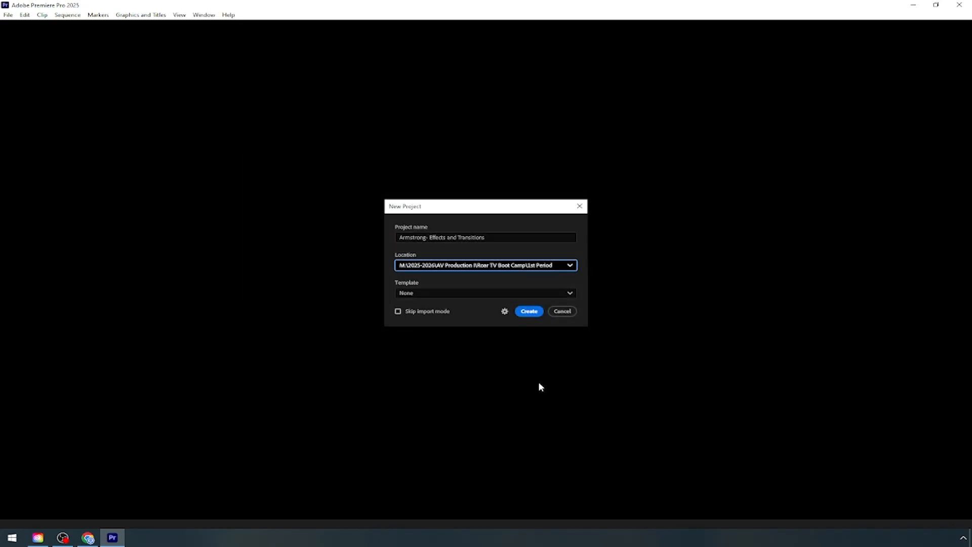
left_click(529, 311)
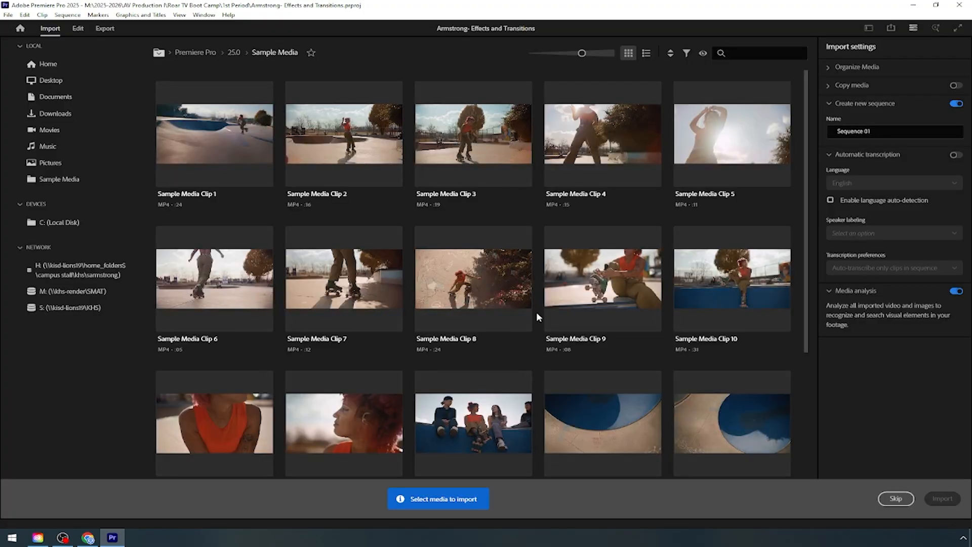
View the Edit and Export workspaces and return to the Import workspace.
left_click(72, 31)
left_click(104, 32)
left_click(76, 32)
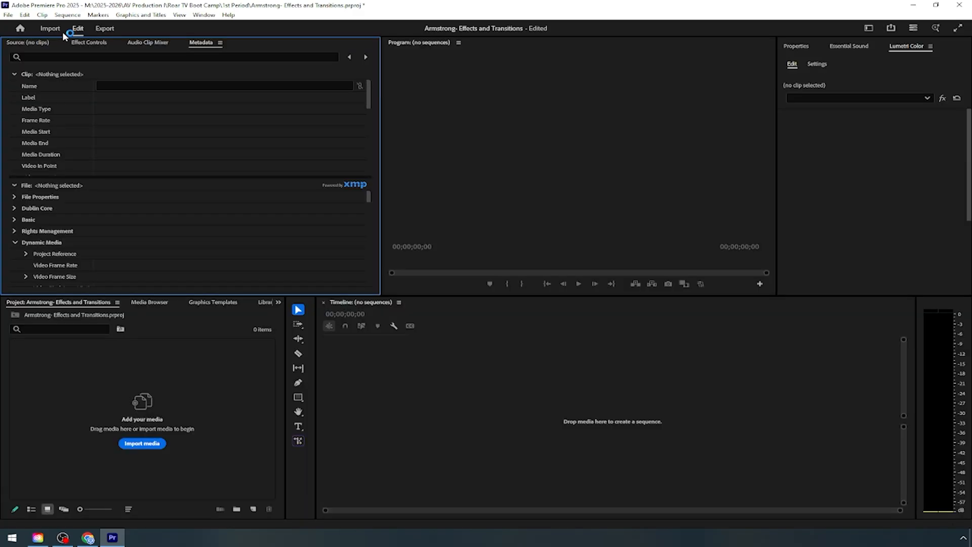
left_click(56, 32)
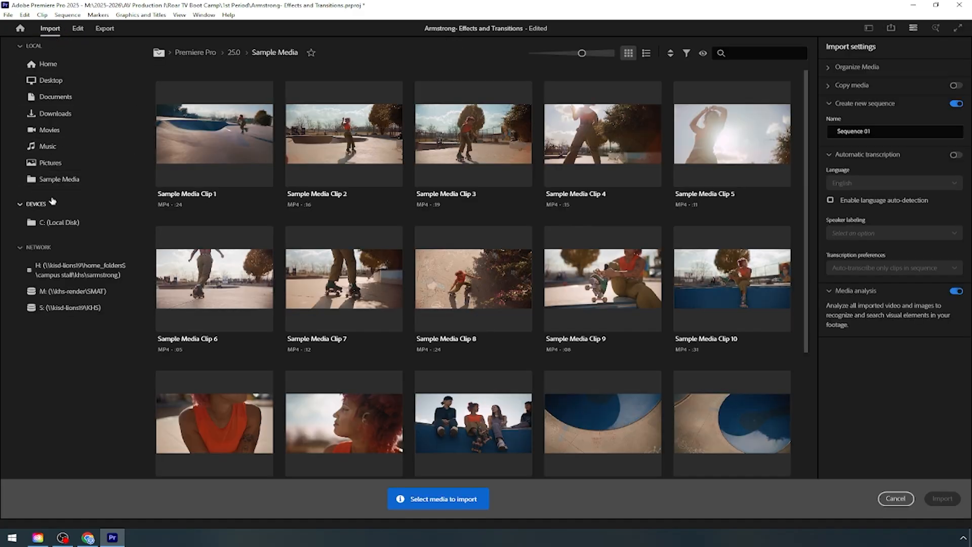
Import Sample Media Clips 1 through 5 into a new sequence named Sequence 01, leaving the playhead at its start.
left_click(218, 149)
left_click(330, 155)
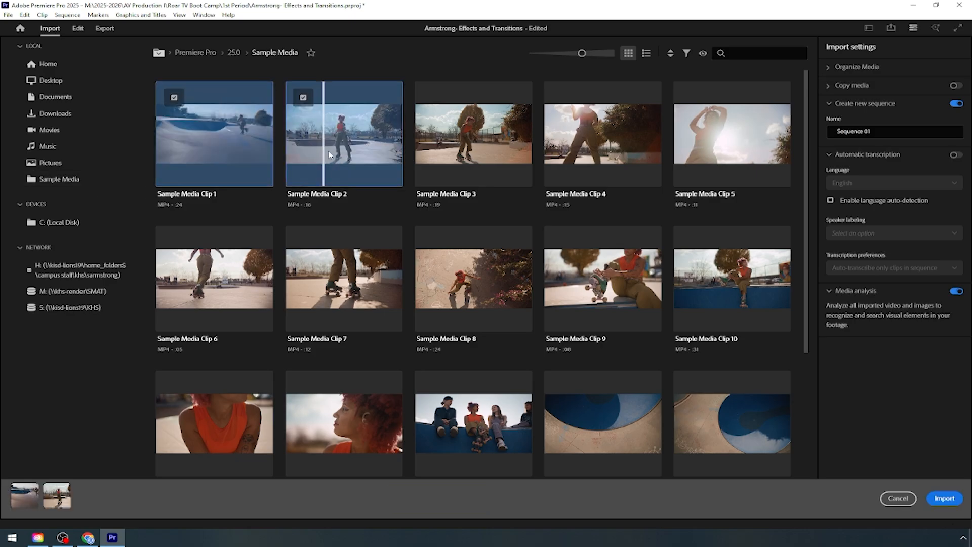
left_click(461, 152)
left_click(608, 150)
left_click(730, 149)
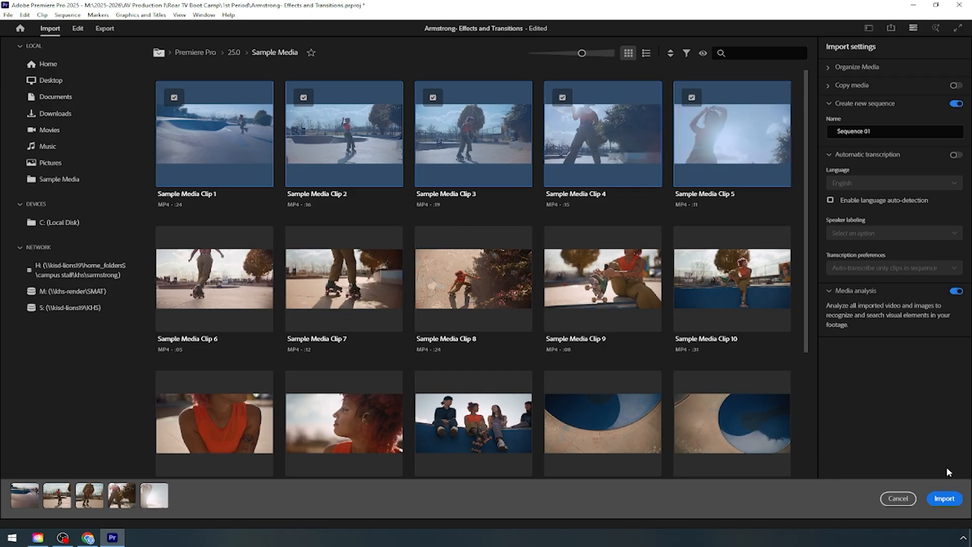
left_click(946, 500)
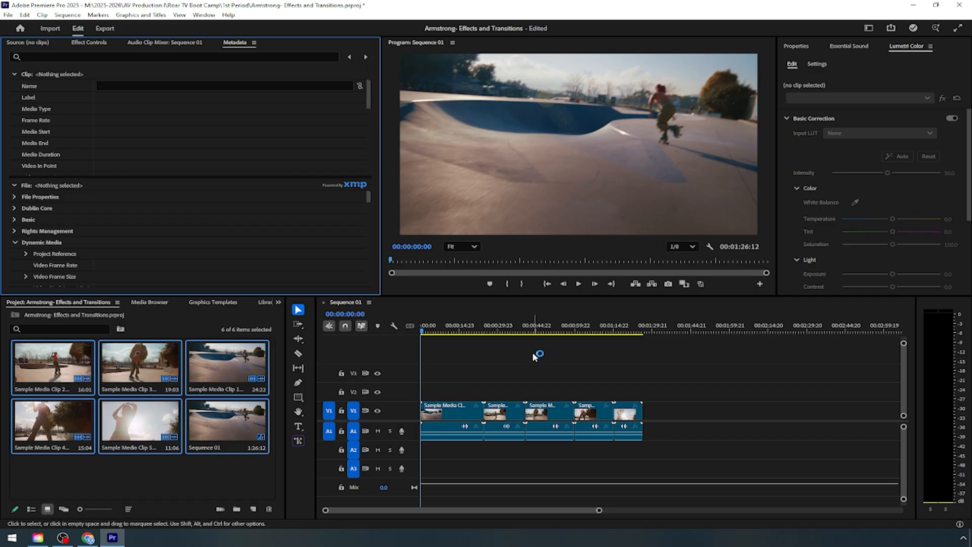
left_click_drag(450, 329, 418, 376)
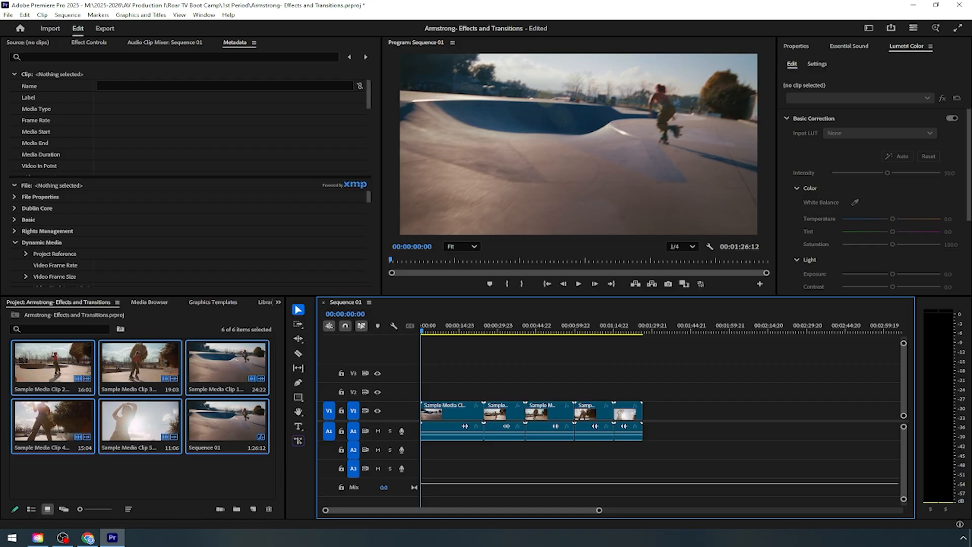
Show the Effects panel and check that it is enabled among the application's windows.
left_click(278, 303)
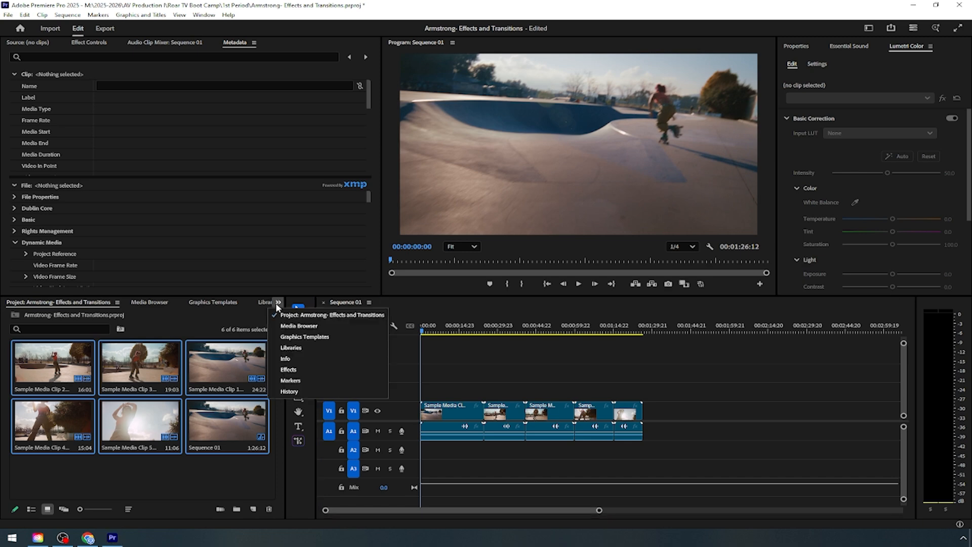
left_click(287, 369)
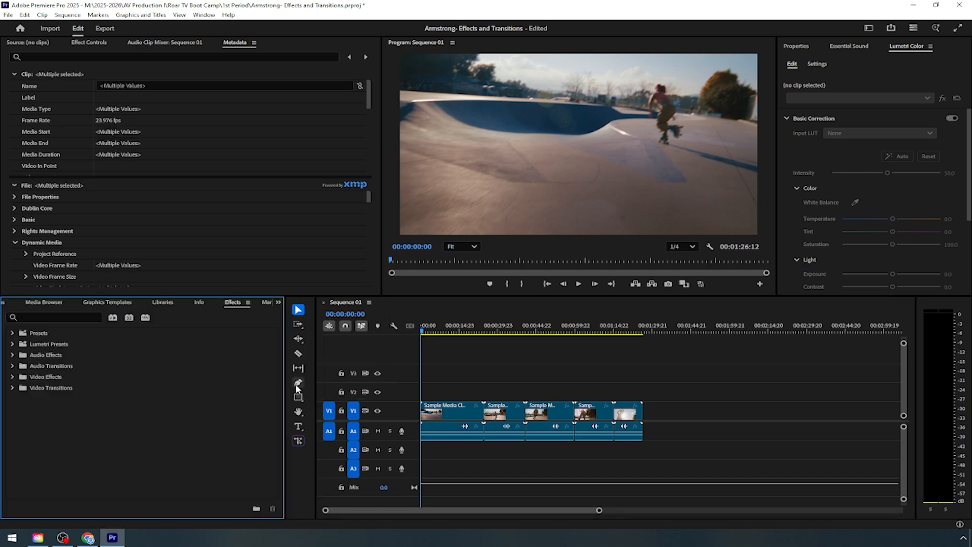
left_click(204, 14)
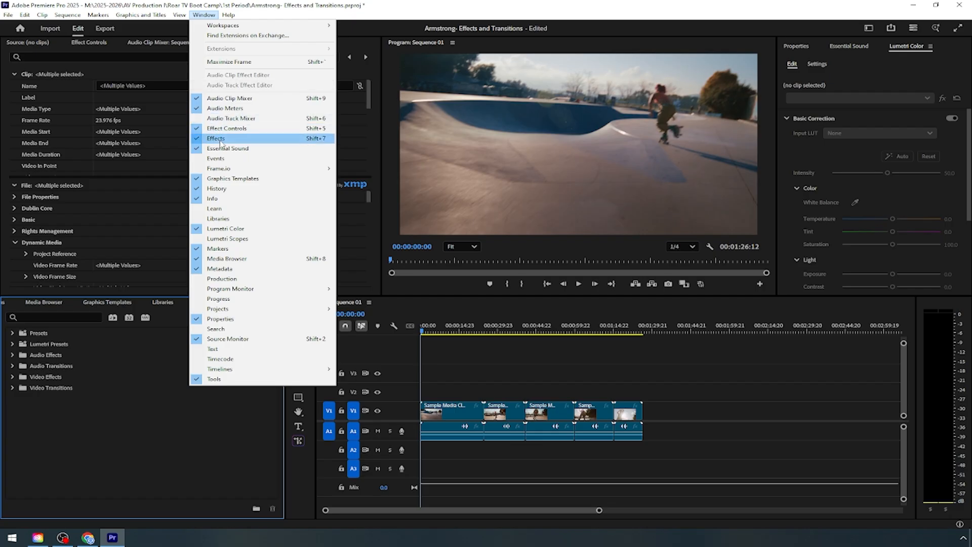
left_click(142, 422)
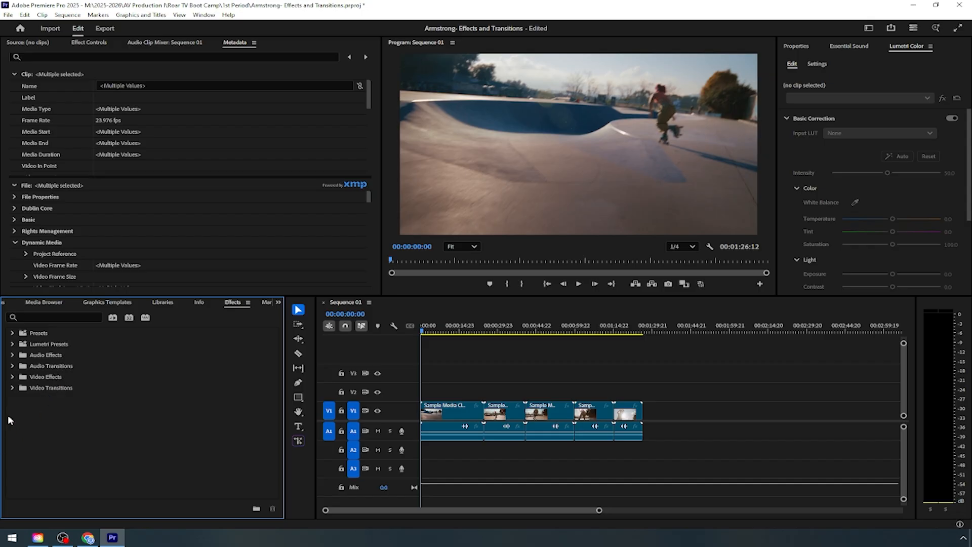
Apply the Cross Dissolve video transition to the cut between Sample Media Clip 1 and Clip 2, accepting repeated frames.
left_click(13, 388)
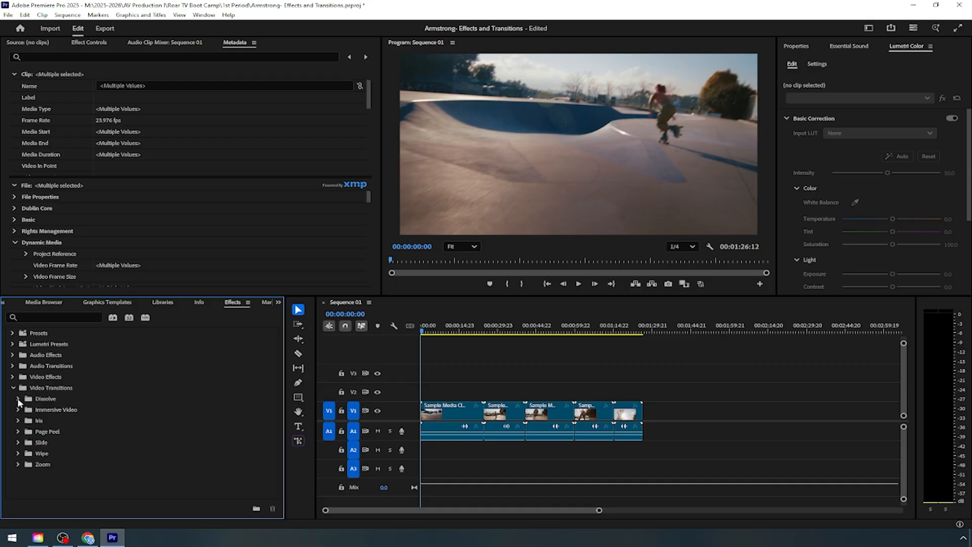
left_click(19, 399)
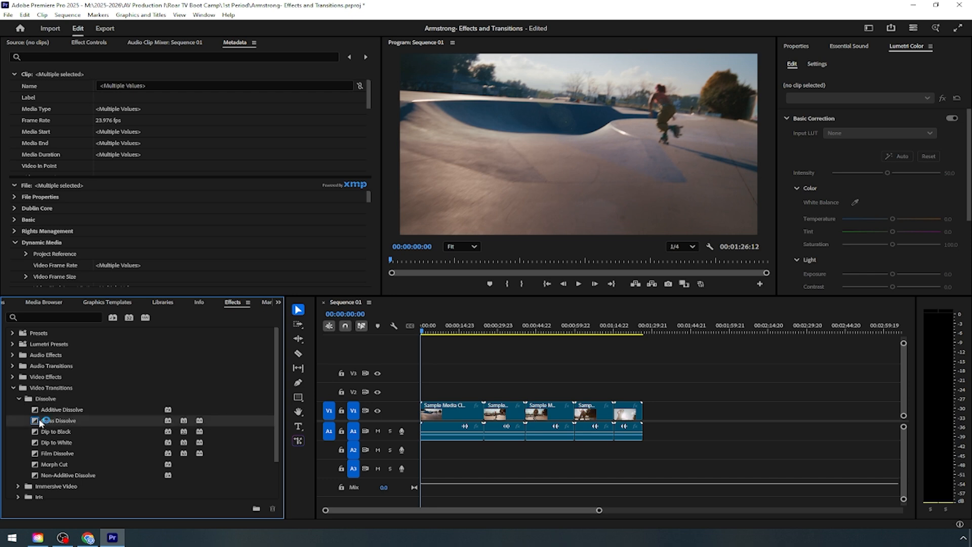
left_click_drag(38, 419, 486, 416)
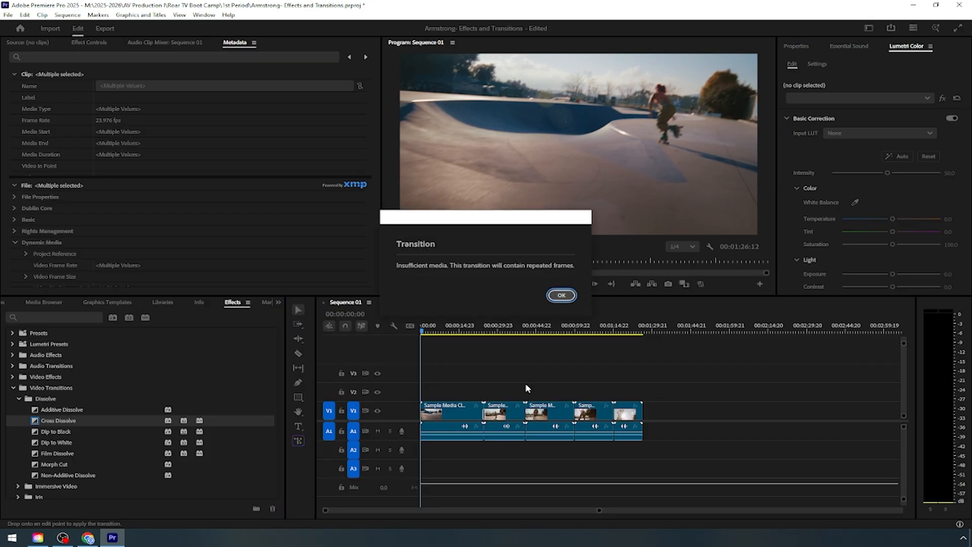
left_click(561, 296)
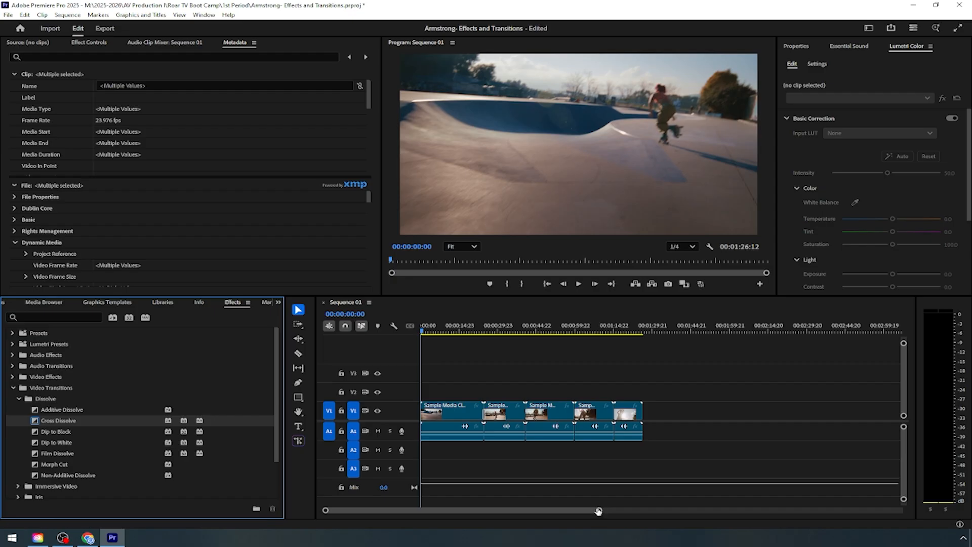
Play the sequence across the Cross Dissolve between Sample Media Clip 1 and Clip 2.
left_click_drag(599, 511, 448, 510)
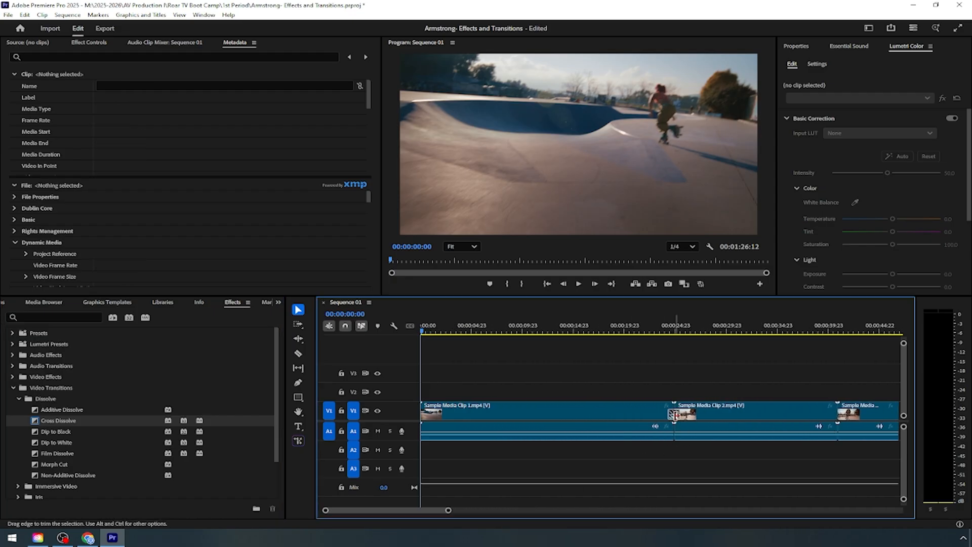
left_click(723, 414)
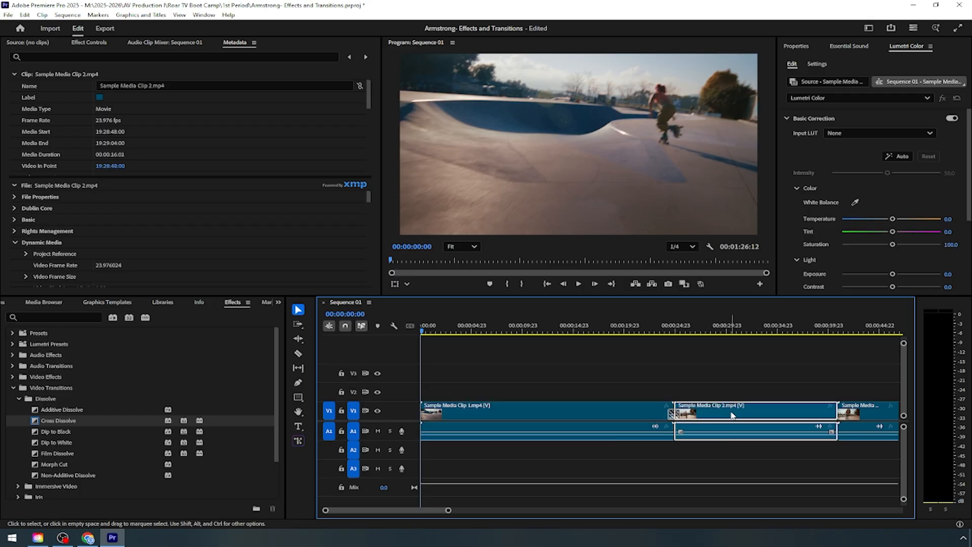
left_click(622, 330)
key("space")
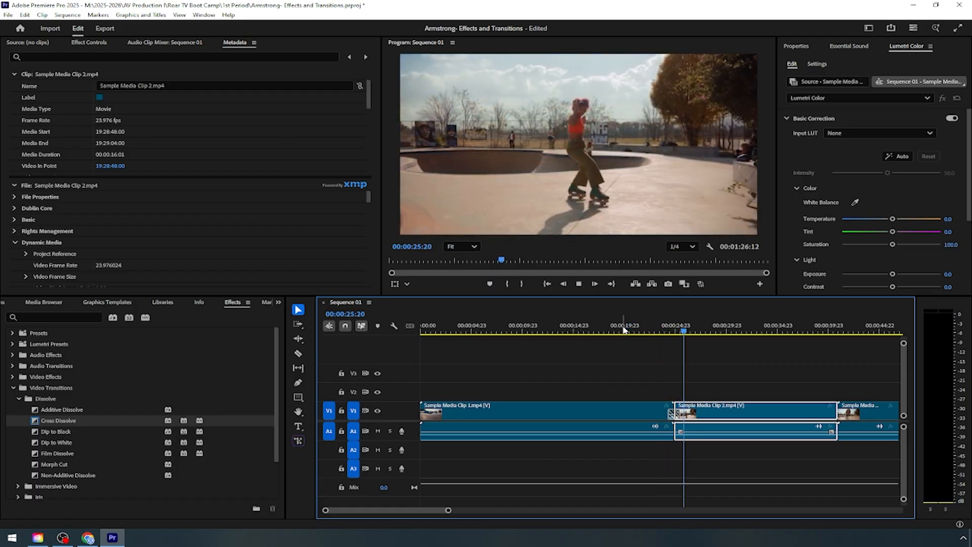
key("space")
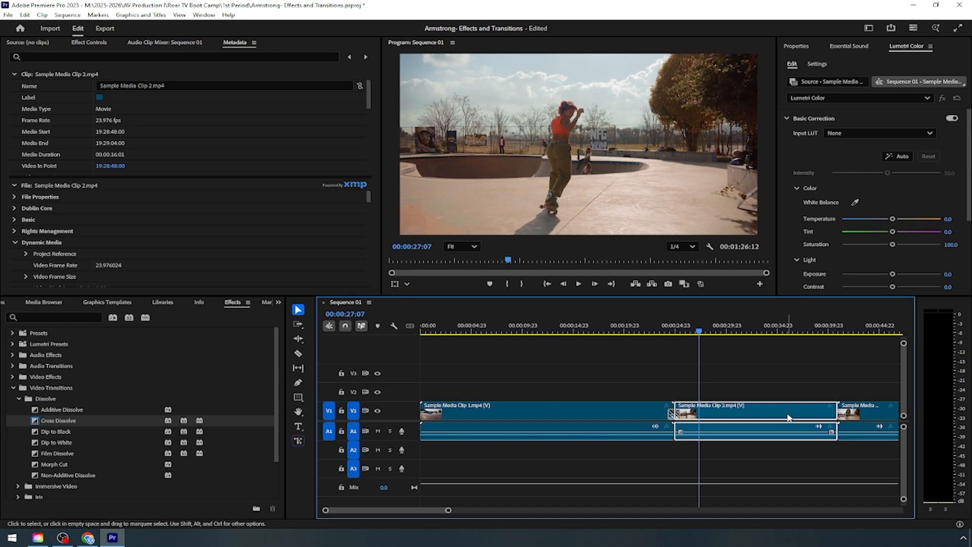
Play the plain cut between Sample Media Clip 2 and Clip 3, and return the playhead to about 00:00:38:02.
left_click(865, 418)
left_click(824, 327)
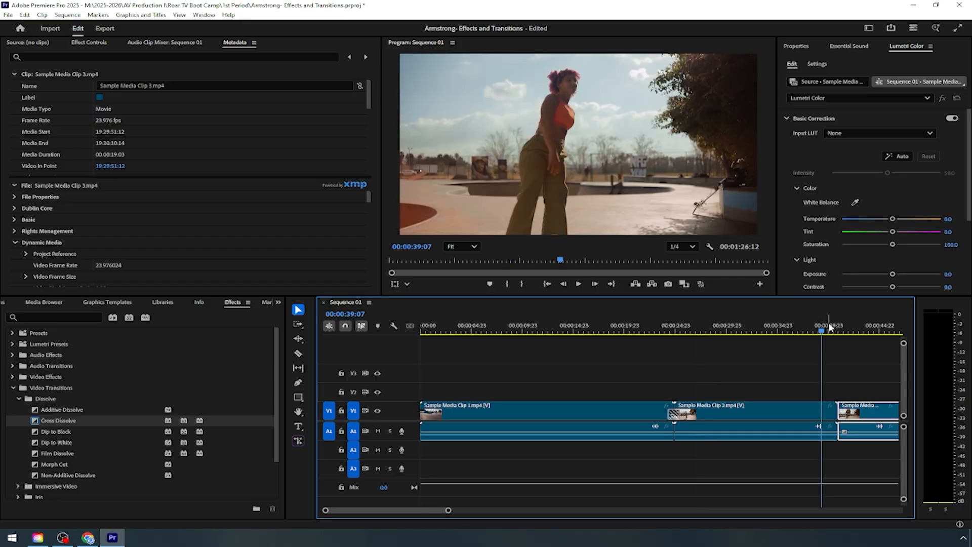
key("space")
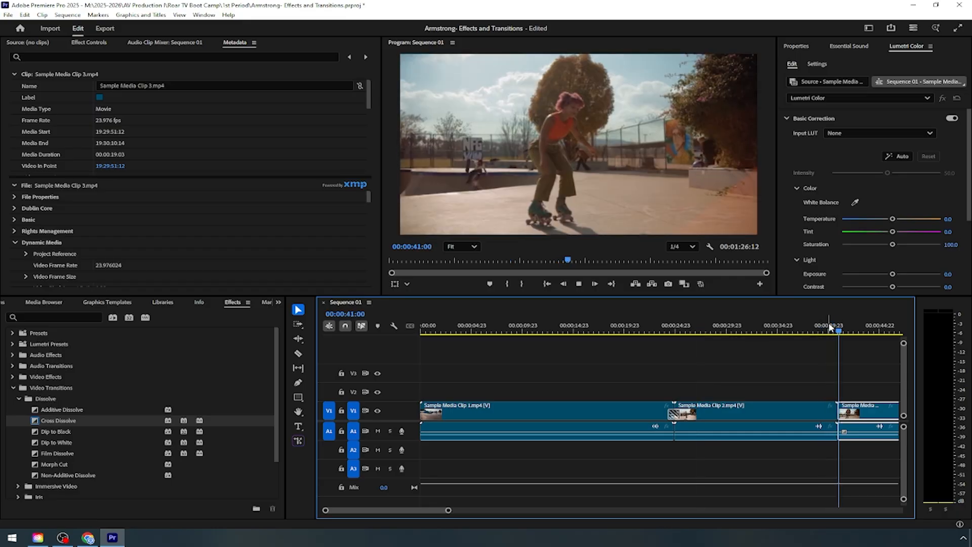
left_click(810, 325)
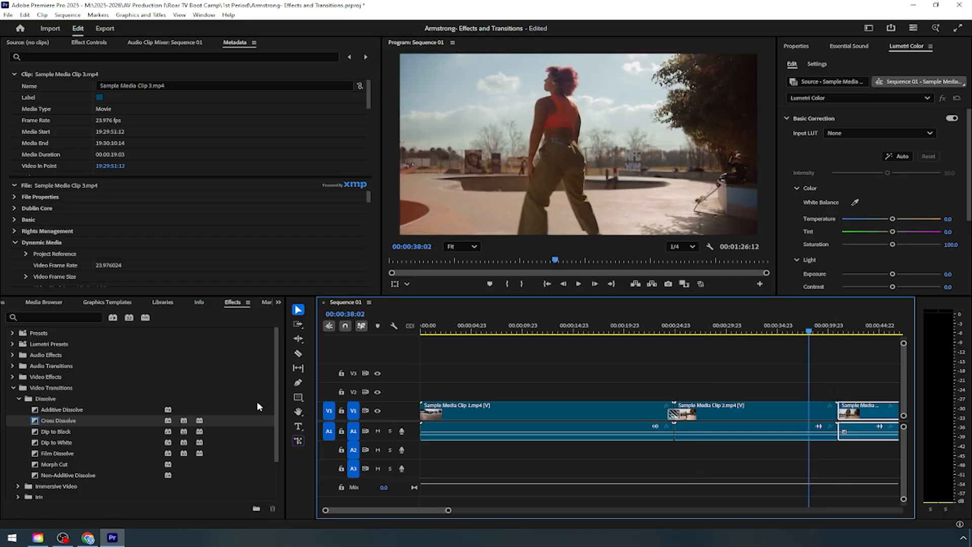
Apply the Barn Doors wipe transition to the cut between Sample Media Clip 2 and Clip 3.
scroll(155, 408, "down", 3)
scroll(50, 463, "down", 1)
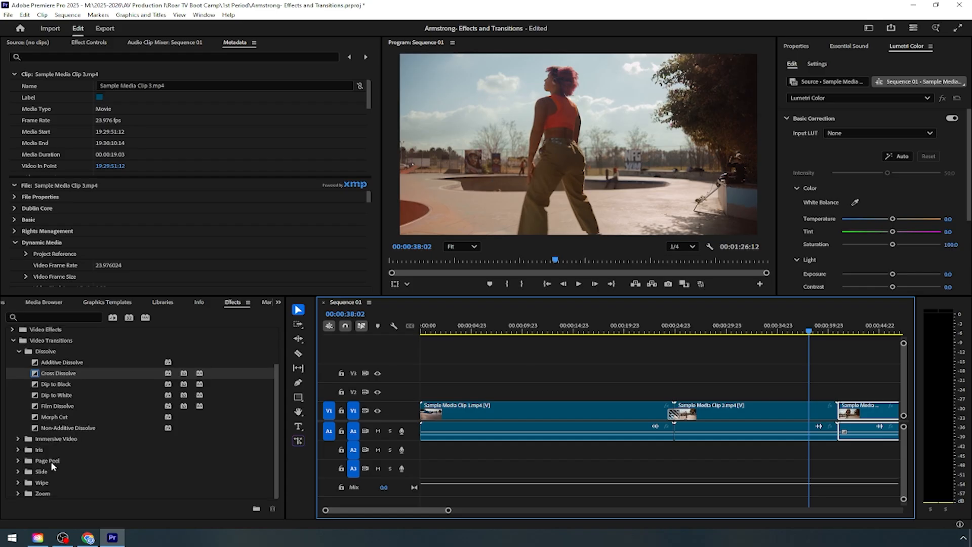
left_click(18, 483)
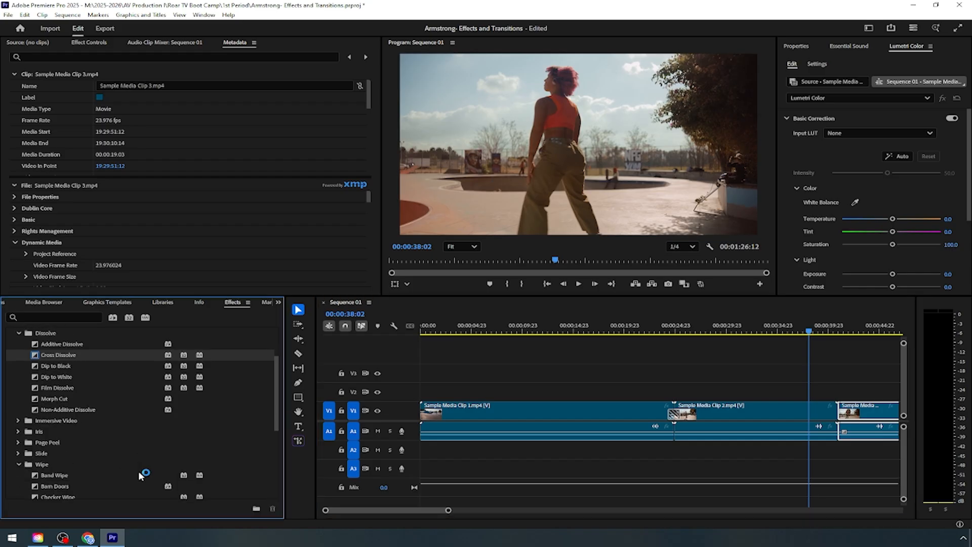
scroll(102, 476, "down", 2)
scroll(77, 480, "down", 2)
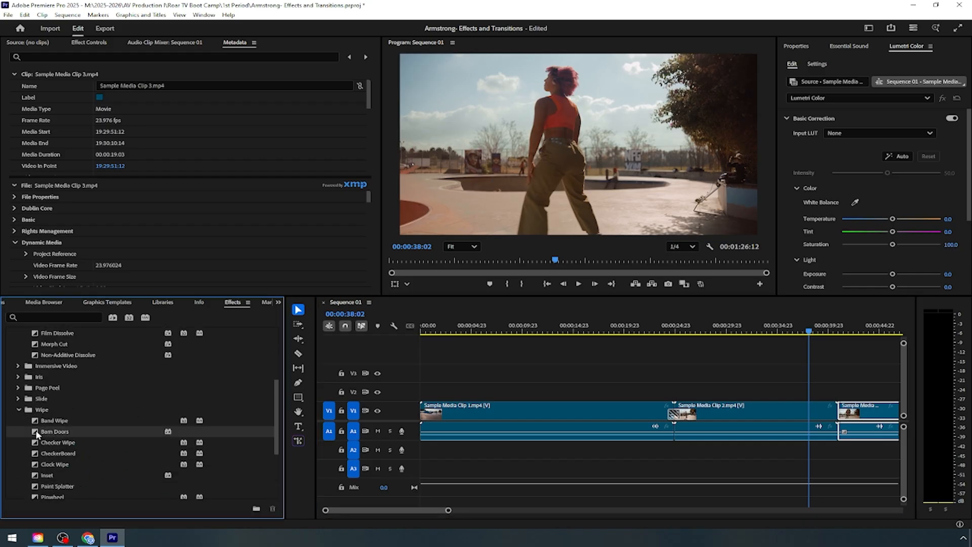
left_click_drag(38, 431, 839, 422)
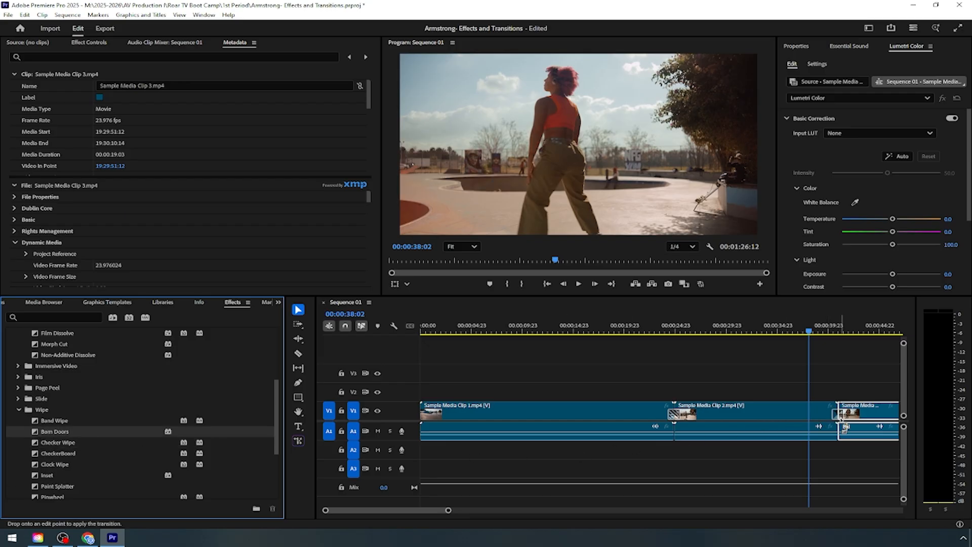
Play the sequence across the Barn Doors transition between Sample Media Clip 2 and Clip 3.
left_click(557, 298)
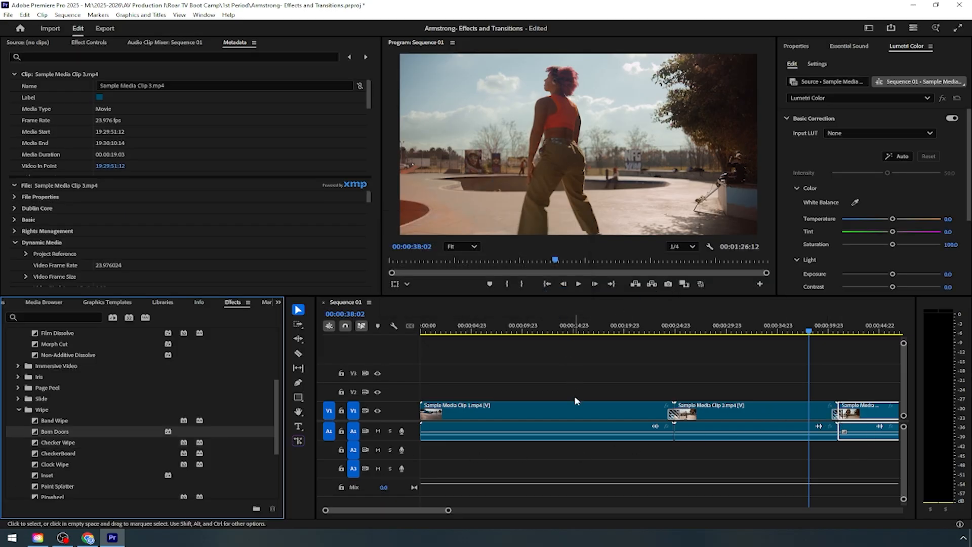
key("space")
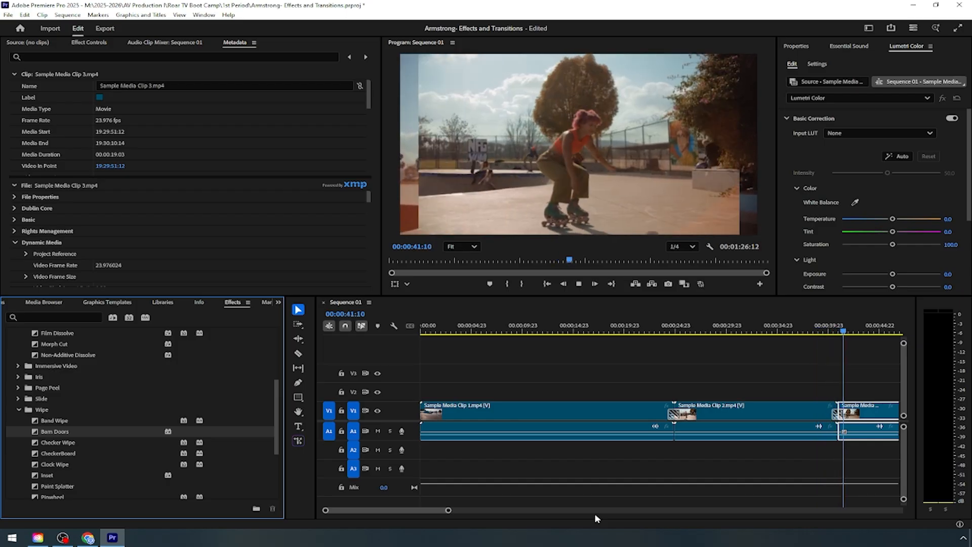
key("space")
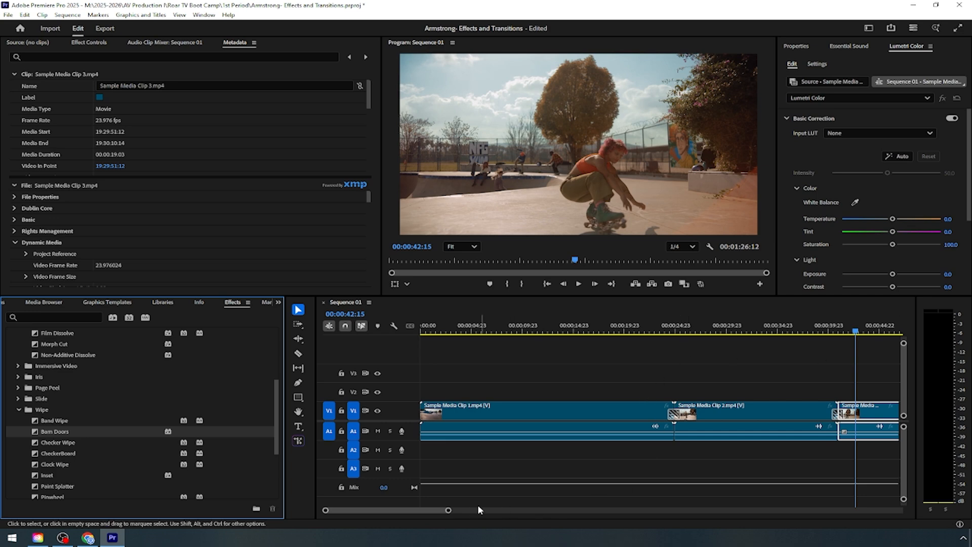
Find the Dip to Black transition, apply it to the end of Sample Media Clip 5, and play the sequence's ending.
left_click_drag(449, 509, 573, 511)
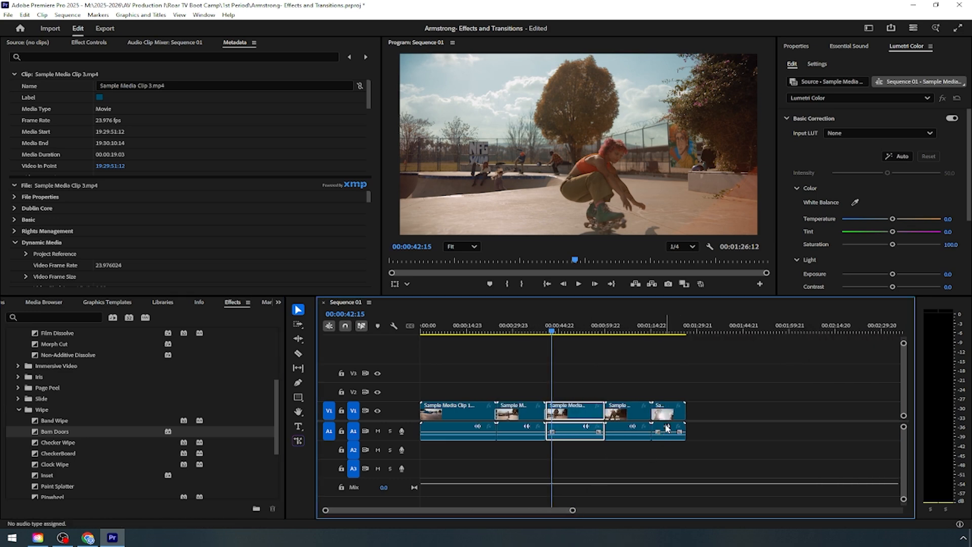
left_click(669, 411)
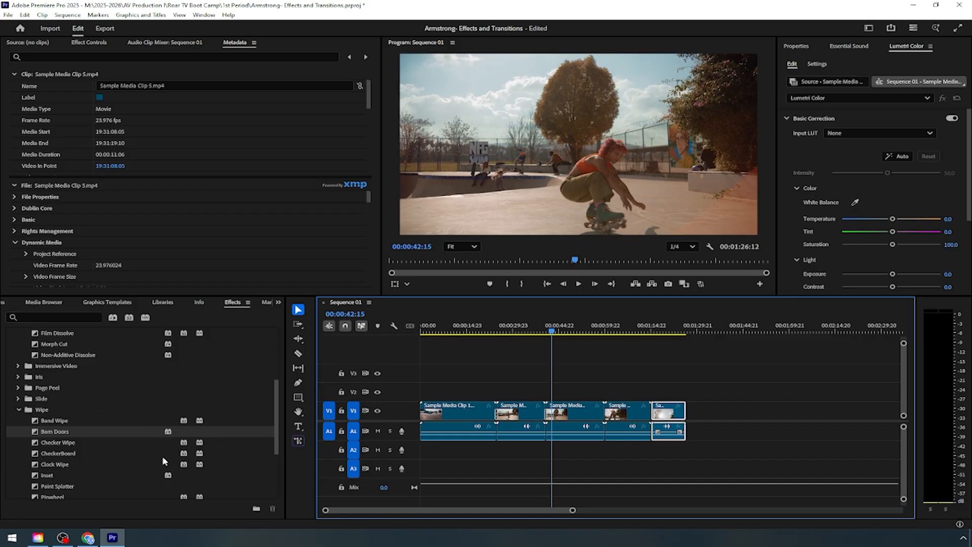
left_click(64, 315)
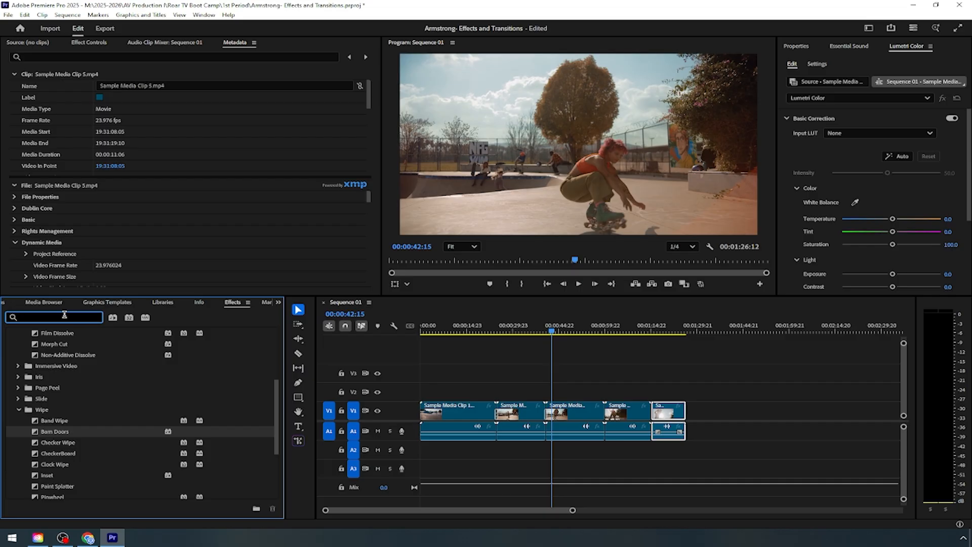
type("Dip")
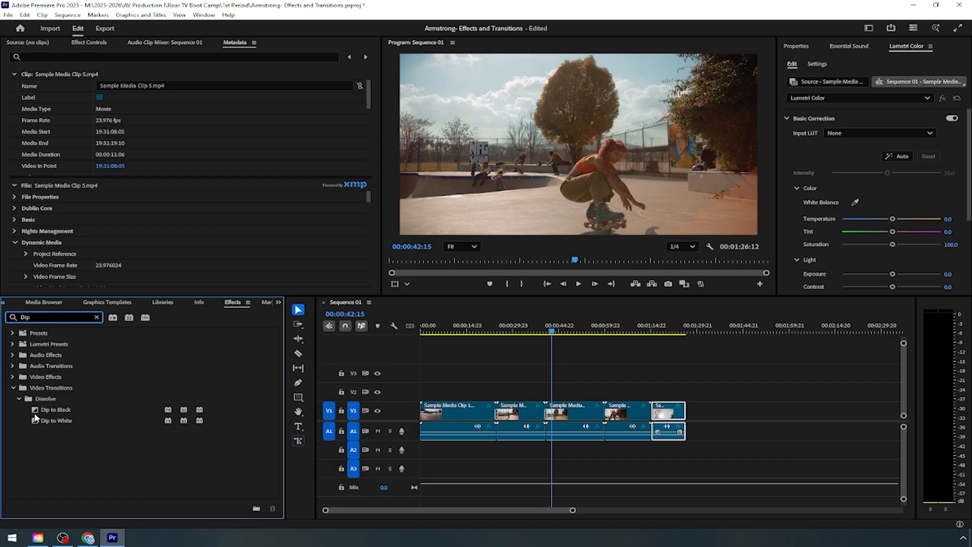
left_click_drag(37, 410, 673, 420)
left_click(681, 330)
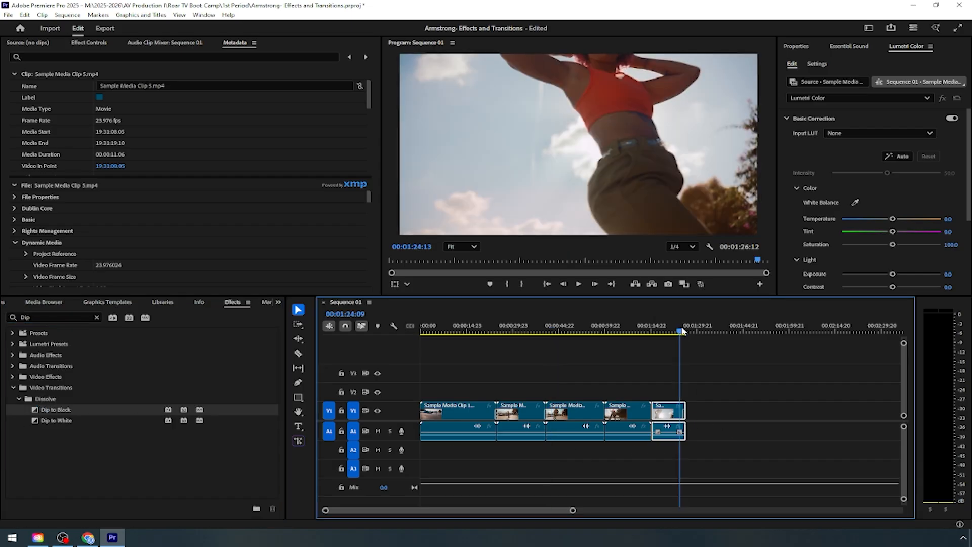
key("space")
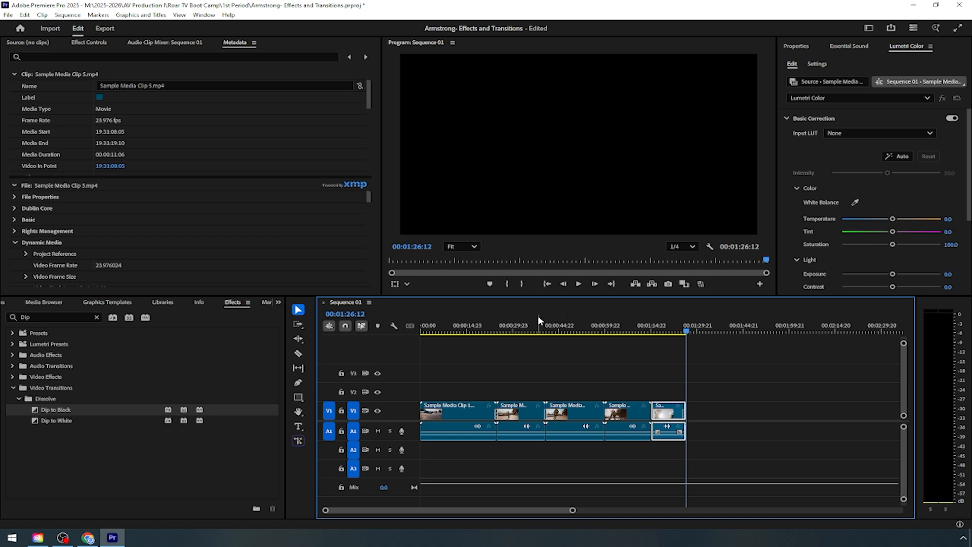
Move the playhead to 00:00:11:20, clear the effects search, and apply the Brightness & Contrast color correction effect to Sample Media Clip 1.
left_click(457, 329)
left_click(469, 415)
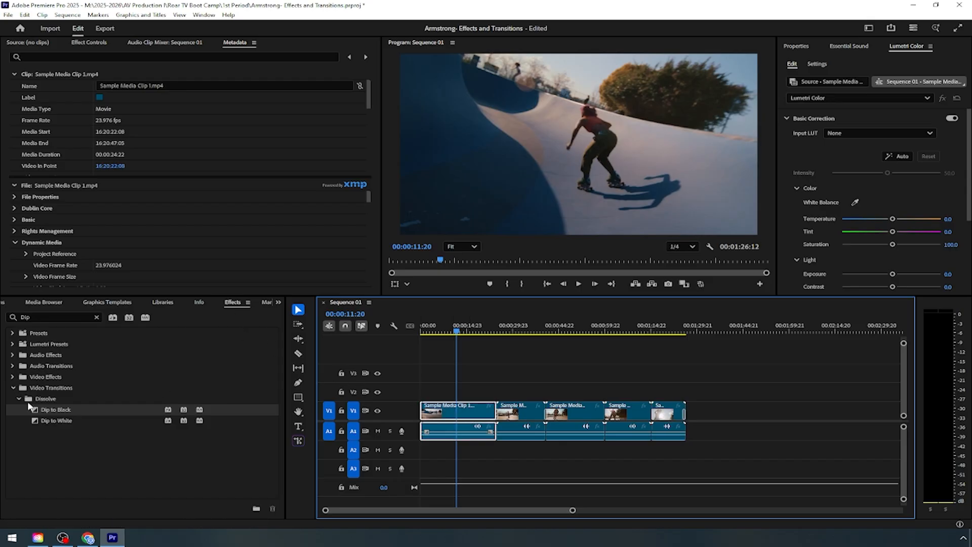
left_click(13, 388)
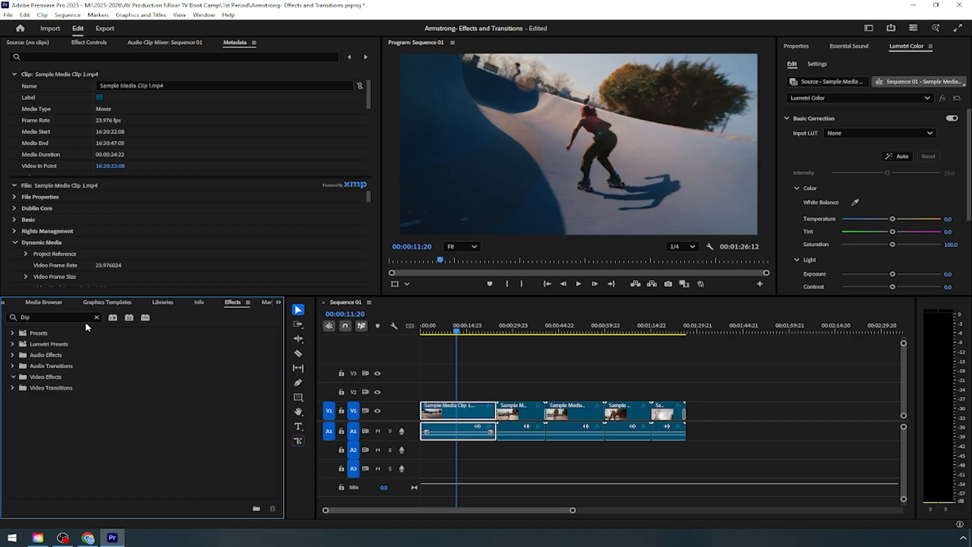
left_click(97, 316)
scroll(56, 410, "down", 1)
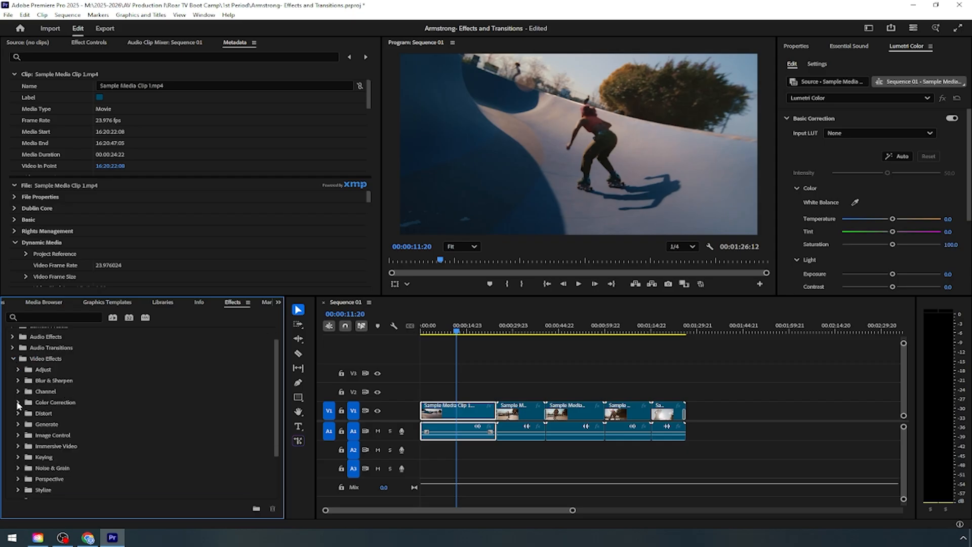
left_click(19, 403)
left_click(64, 426)
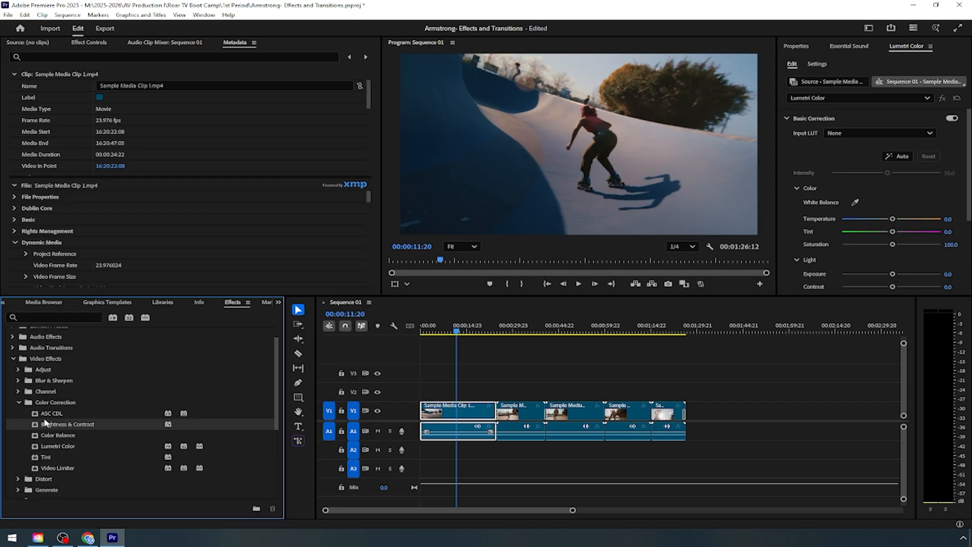
left_click_drag(44, 425, 461, 416)
In Sample Media Clip 1's Brightness & Contrast effect, set Brightness to 10.0 and Contrast to 70.4.
left_click(91, 45)
left_click(30, 42)
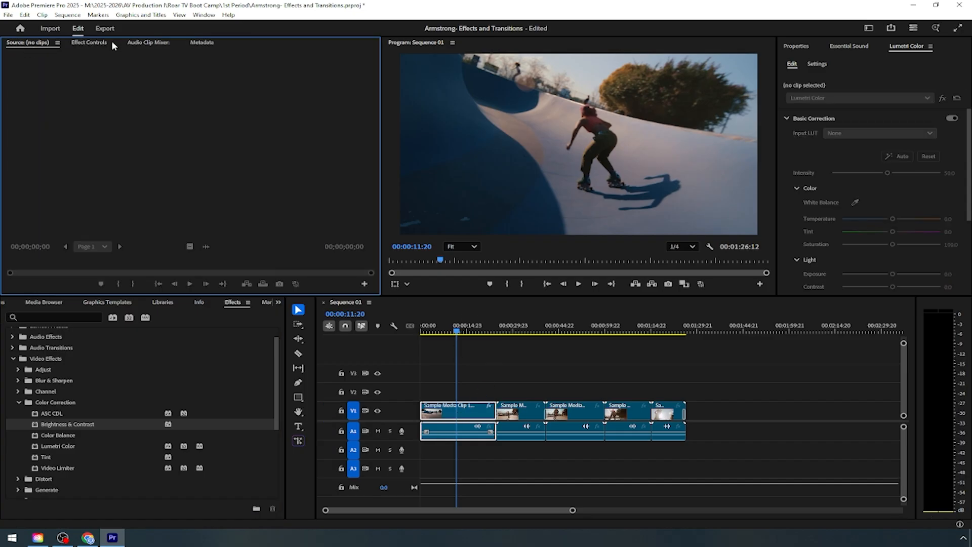
left_click(94, 44)
left_click(144, 43)
left_click(101, 44)
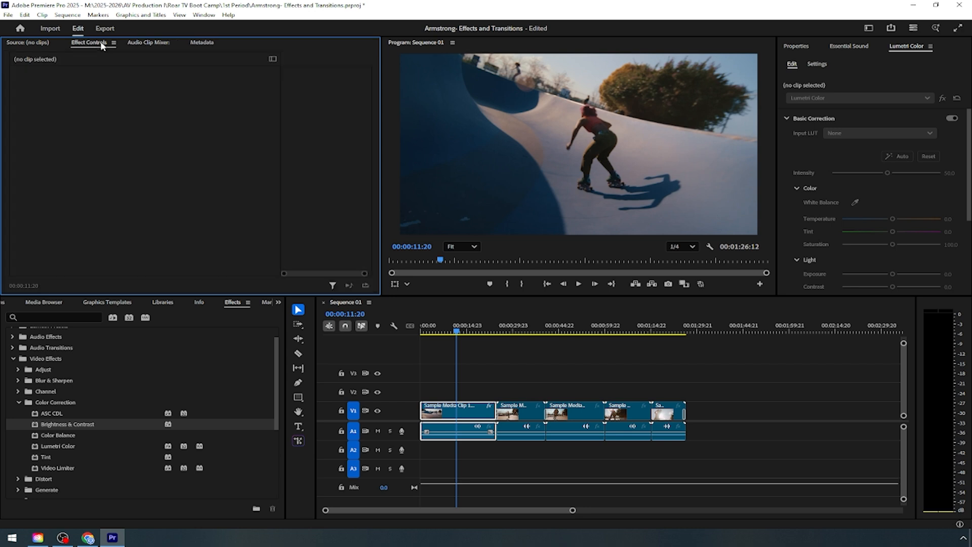
left_click(452, 414)
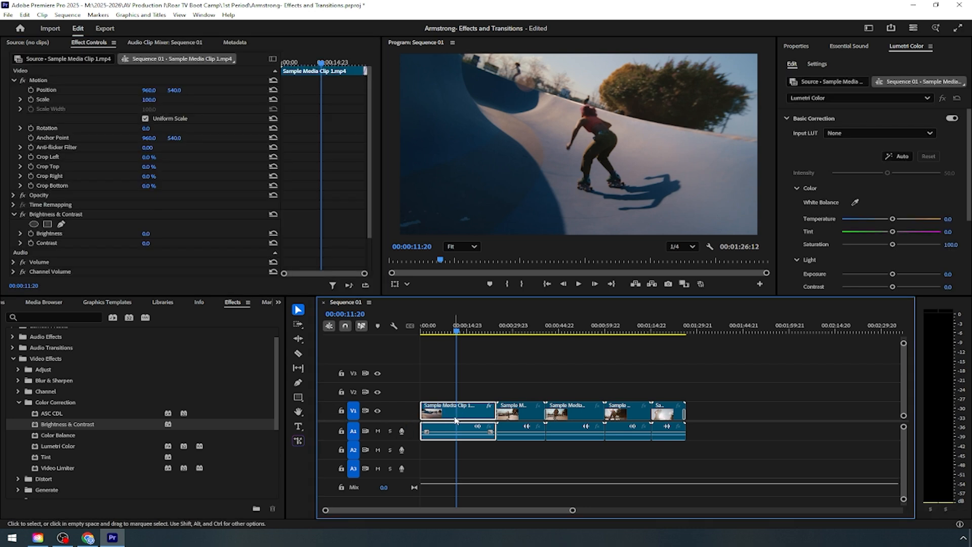
scroll(38, 202, "down", 1)
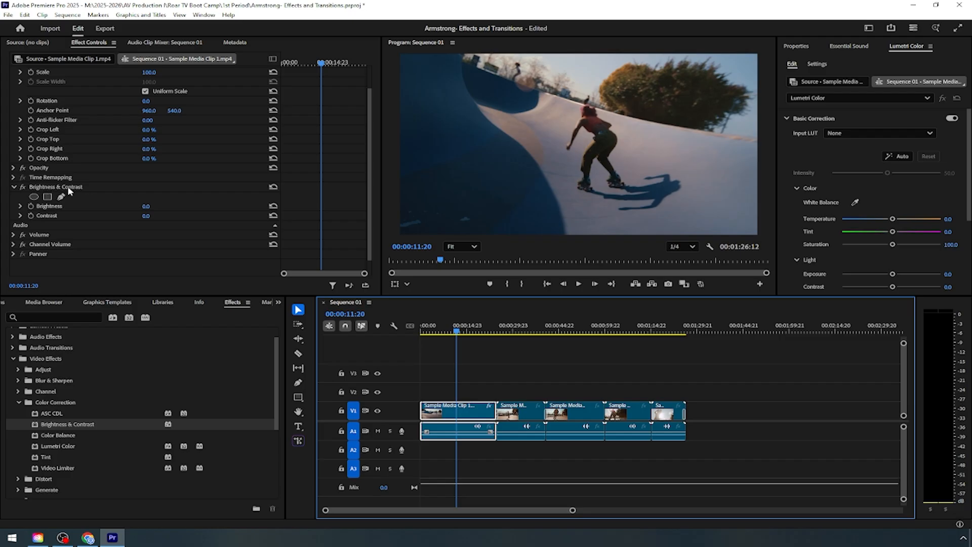
left_click(21, 207)
left_click(21, 234)
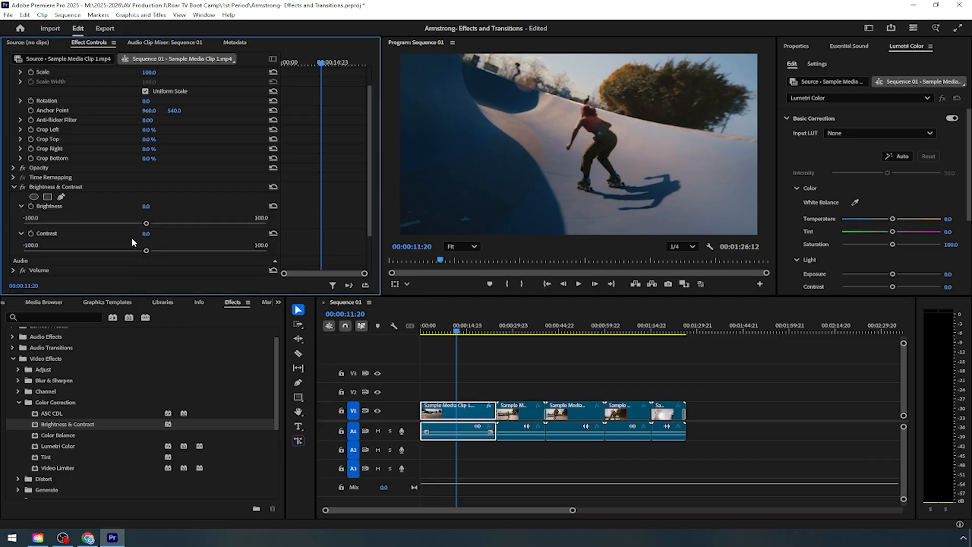
left_click_drag(147, 223, 231, 261)
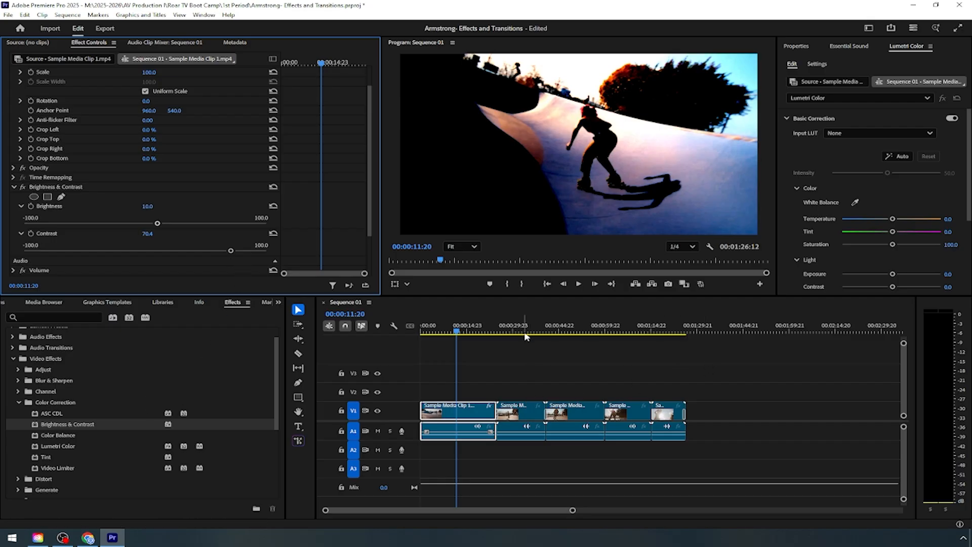
Apply the Lumetri Color effect to Sample Media Clip 2.
left_click(519, 411)
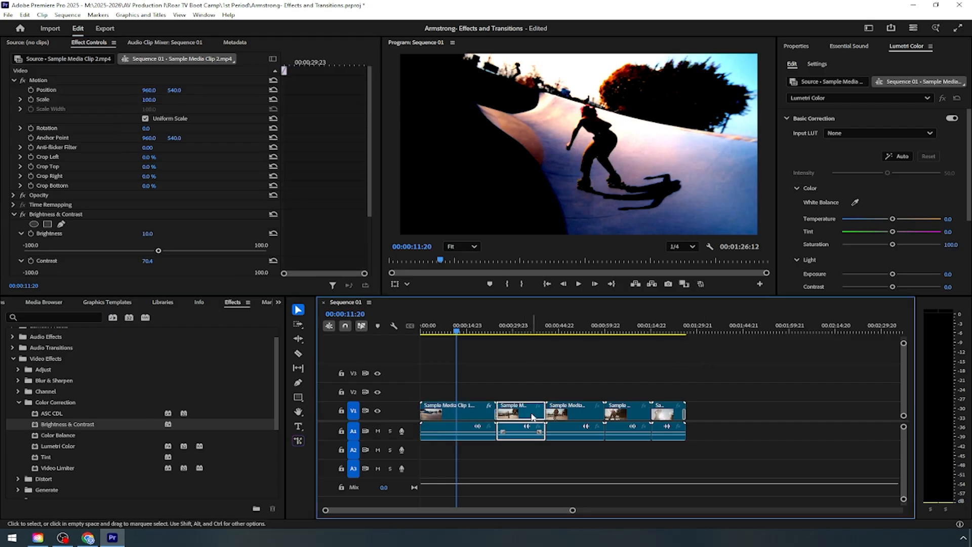
left_click(50, 445)
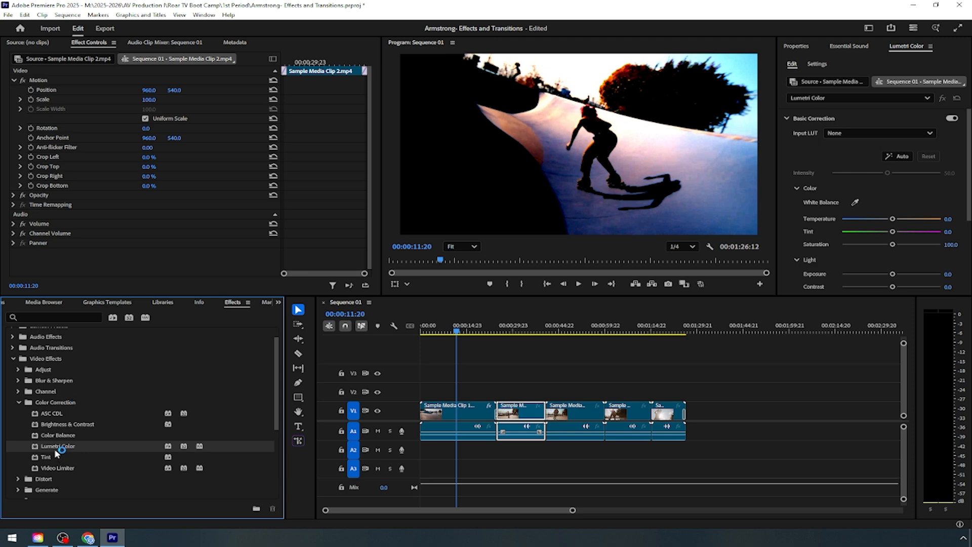
left_click_drag(57, 452, 514, 418)
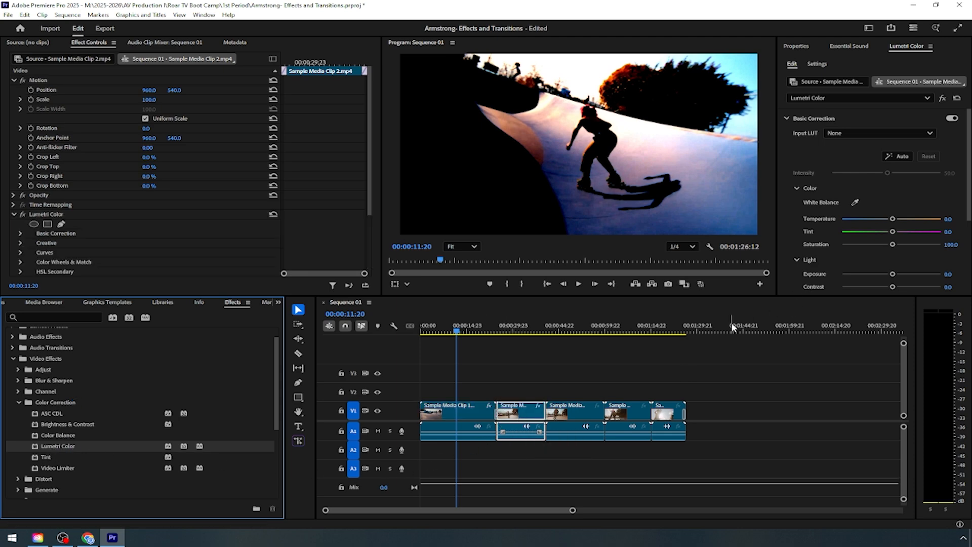
With the playhead at 00:00:34:13, set Clip 2's Lumetri basic correction to Temperature 128.0, Tint 85.7 and Saturation 200.0.
left_click(527, 330)
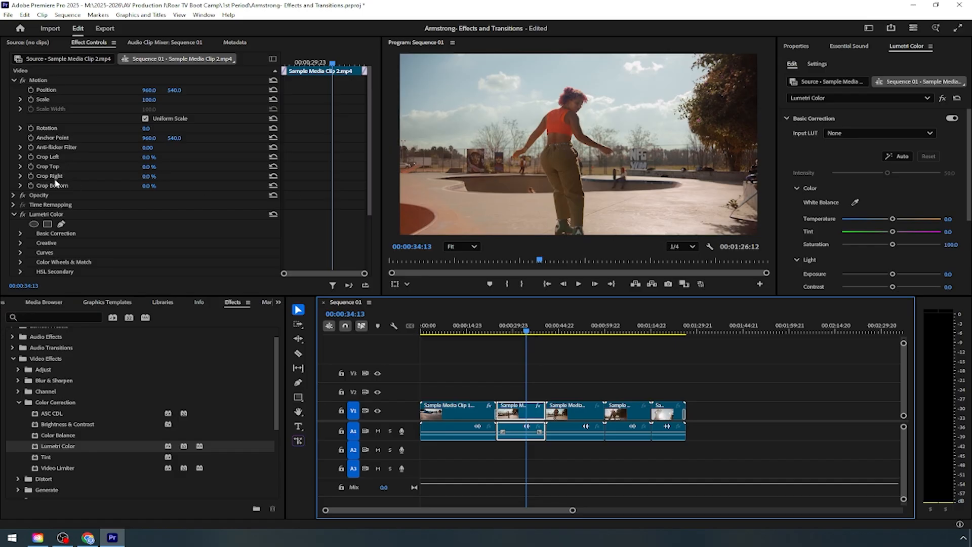
scroll(74, 211, "down", 3)
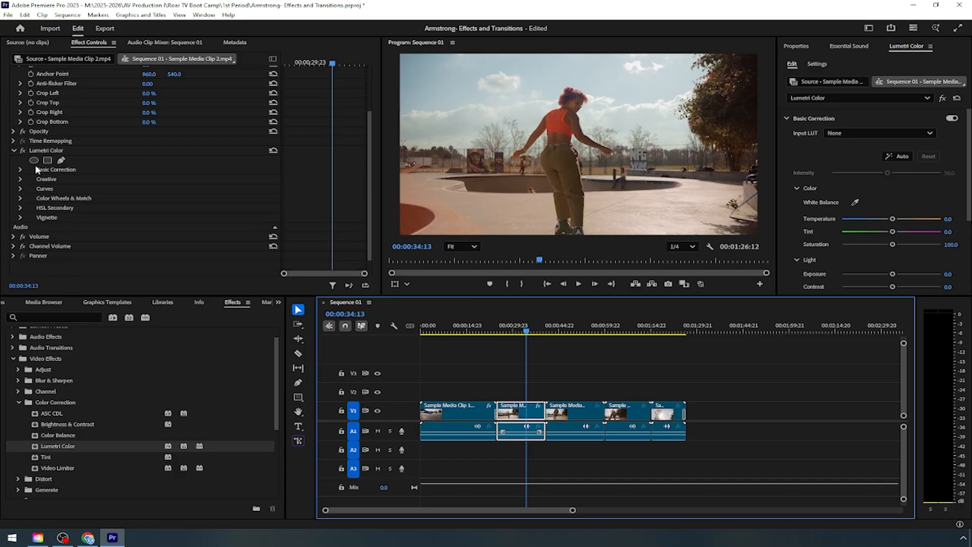
left_click(20, 169)
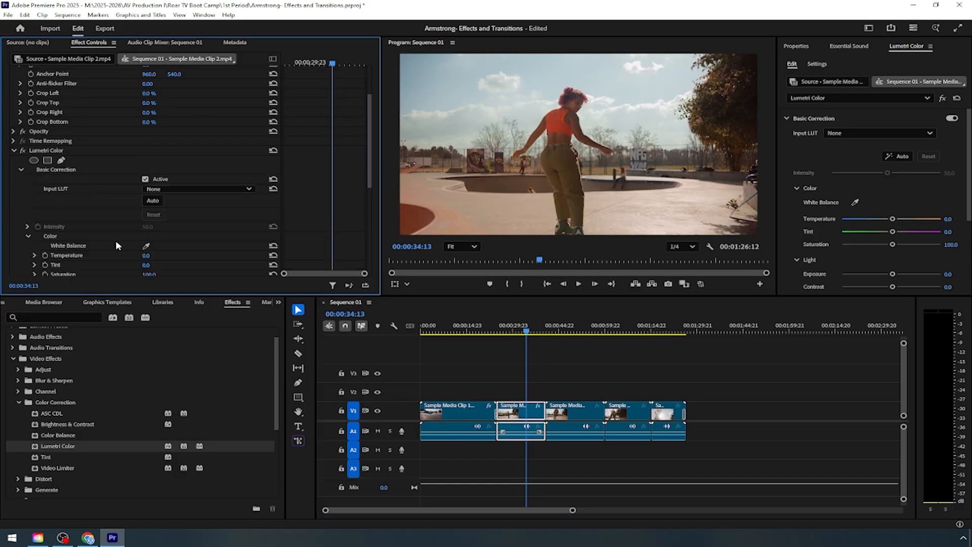
scroll(23, 223, "down", 3)
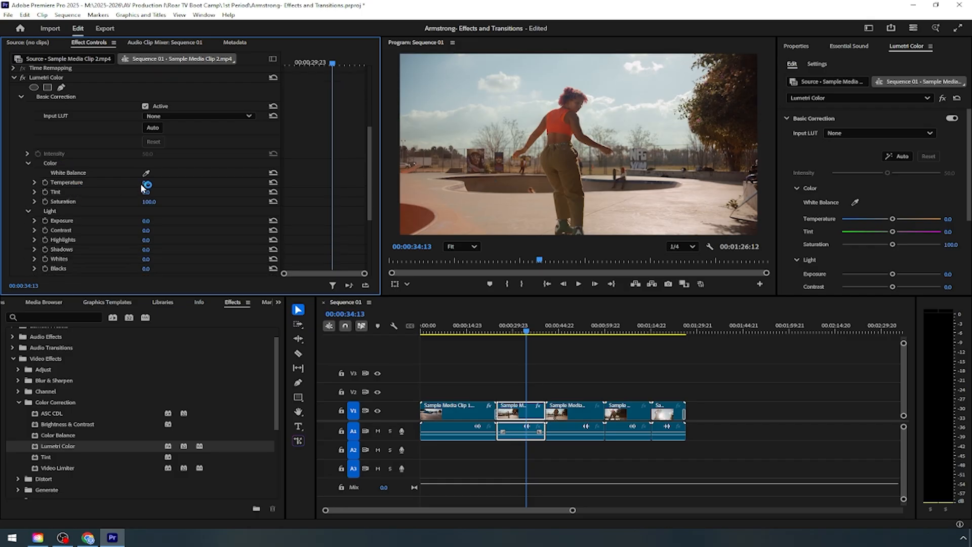
mouse_move(146, 183)
left_mouse_down()
mouse_move(180, 183)
mouse_move(77, 184)
mouse_move(162, 183)
mouse_move(144, 184)
mouse_move(159, 192)
left_mouse_up()
left_click(35, 192)
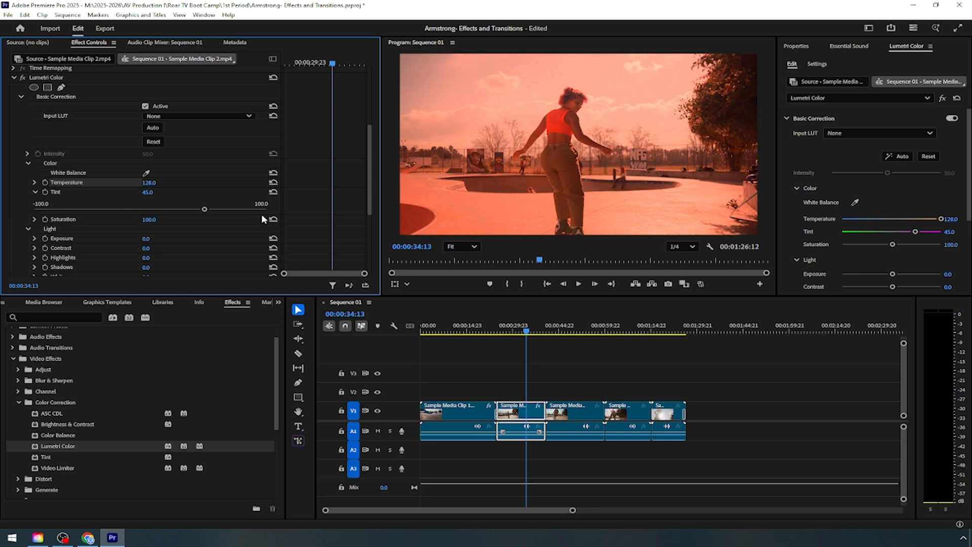
left_click_drag(205, 211, 250, 224)
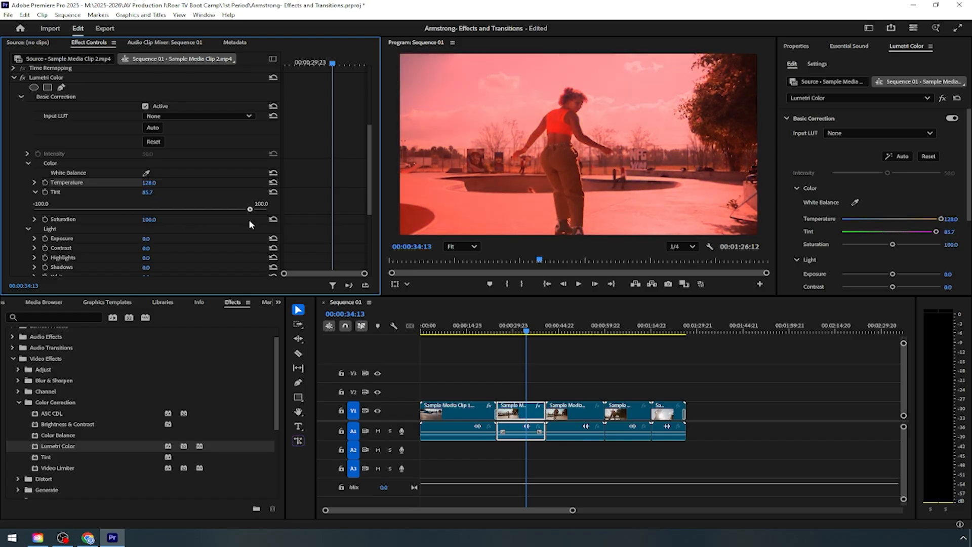
left_click(35, 219)
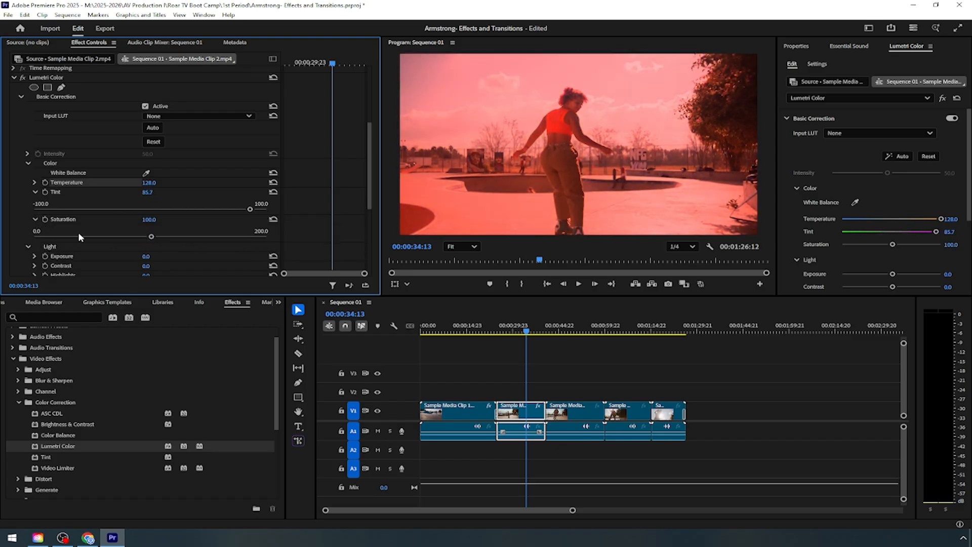
left_click_drag(151, 237, 275, 238)
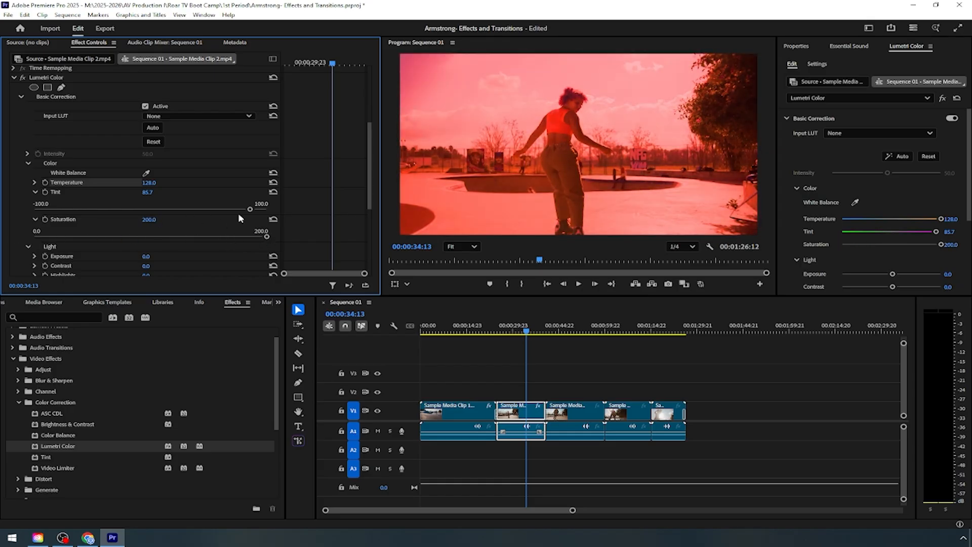
In Clip 2's Lumetri Creative settings, raise Vibrance to 13.0 and choose the SL BIG look.
scroll(112, 234, "down", 3)
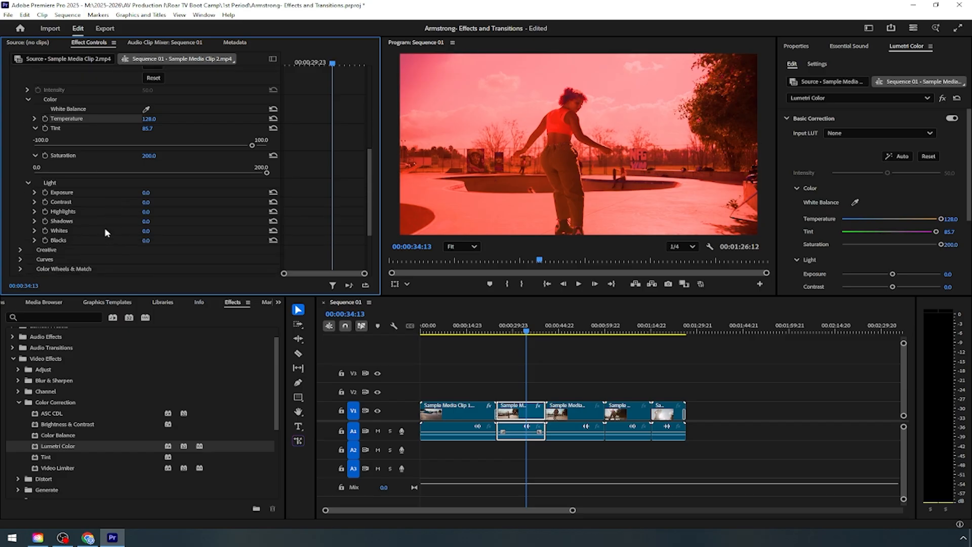
scroll(79, 205, "down", 2)
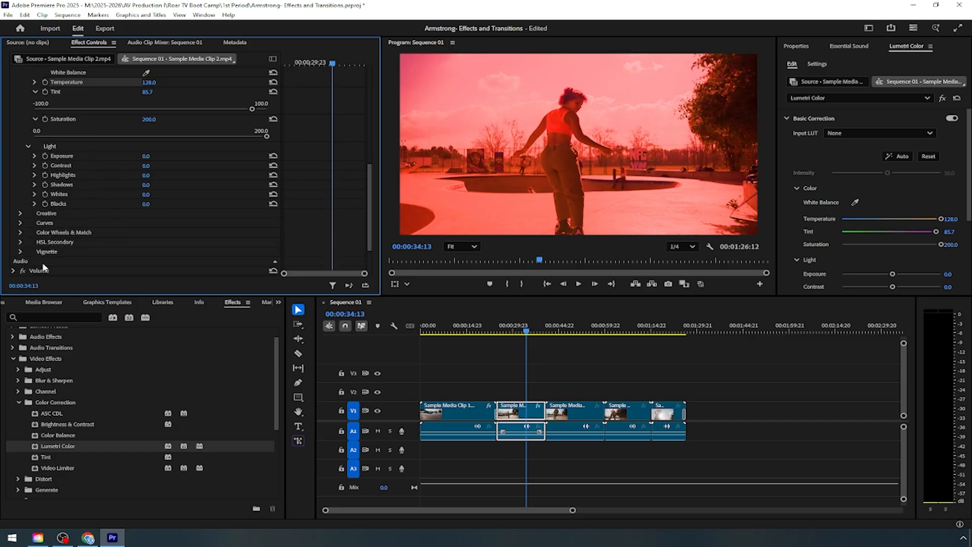
left_click(20, 214)
scroll(124, 233, "down", 3)
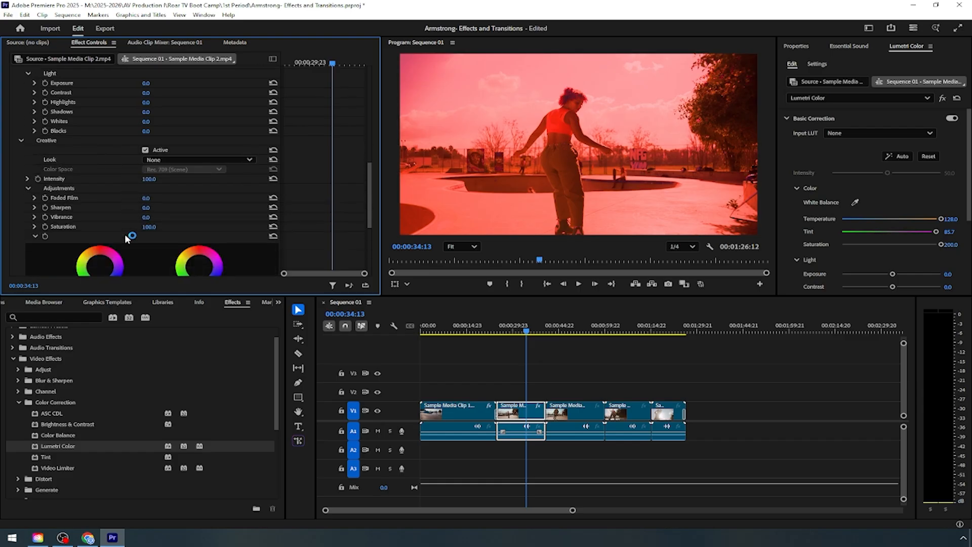
scroll(125, 234, "down", 1)
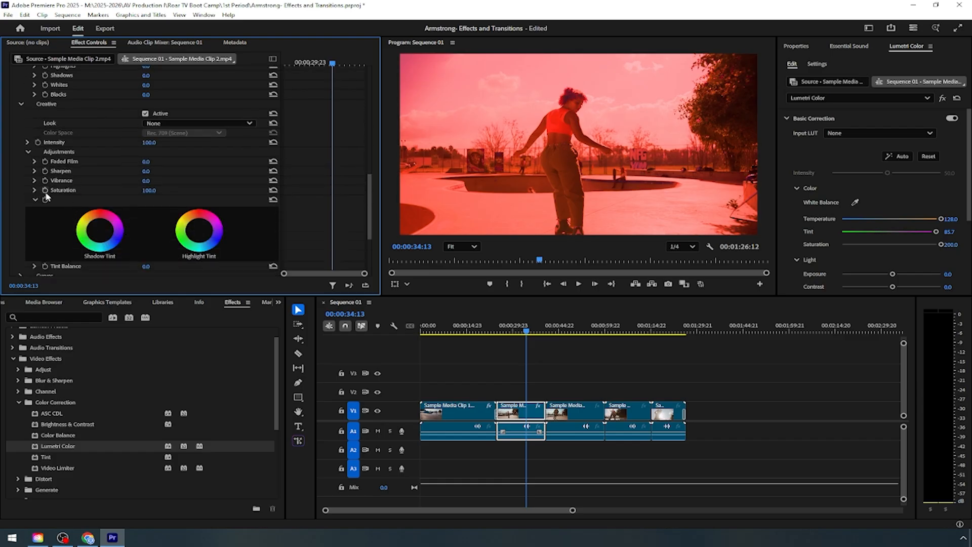
left_click(34, 181)
mouse_move(149, 200)
left_mouse_down()
mouse_move(199, 200)
mouse_move(114, 204)
mouse_move(211, 202)
mouse_move(123, 201)
mouse_move(166, 202)
left_mouse_up()
left_click(249, 123)
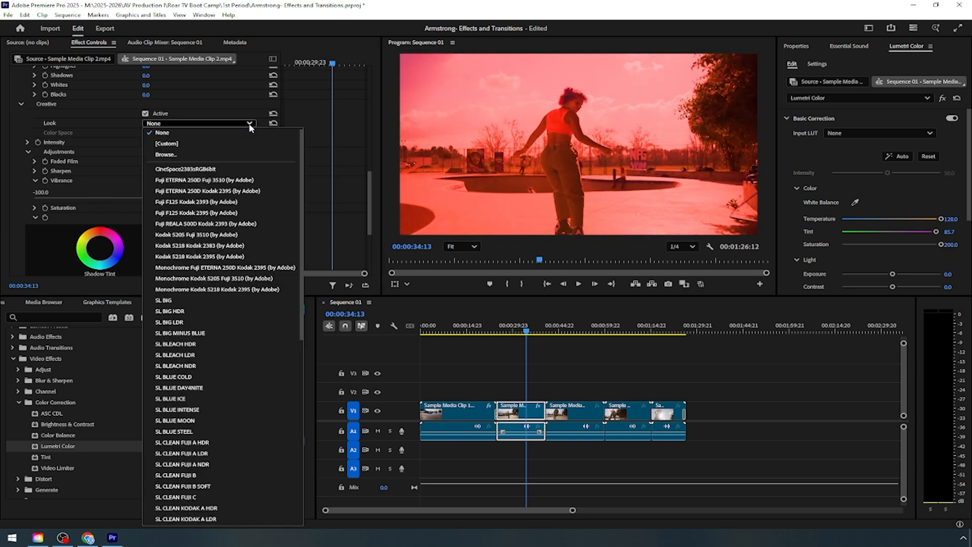
left_click(177, 301)
Move the playhead to 00:00:47:13 over Sample Media Clip 3 and browse the Stylize video effects.
scroll(151, 349, "down", 1)
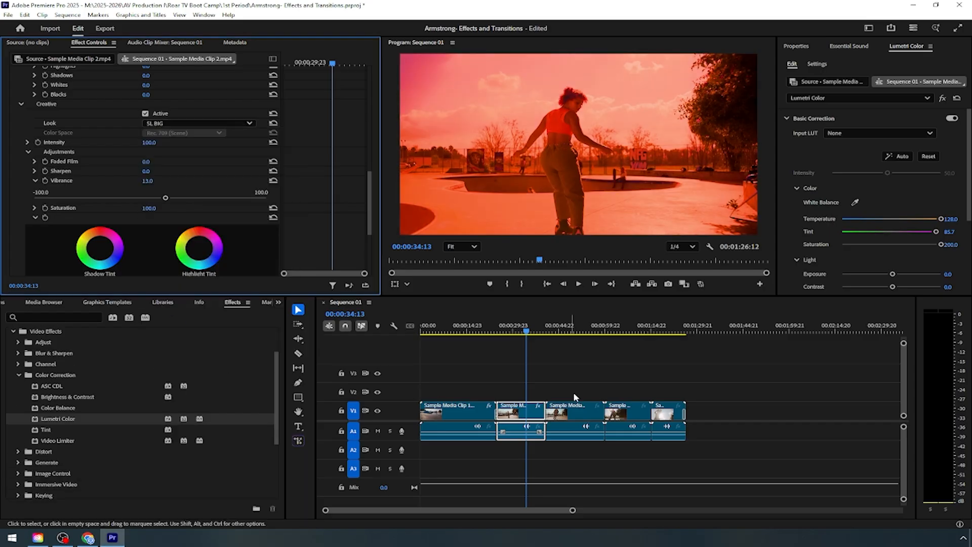
left_click(574, 333)
left_click_drag(575, 338, 567, 335)
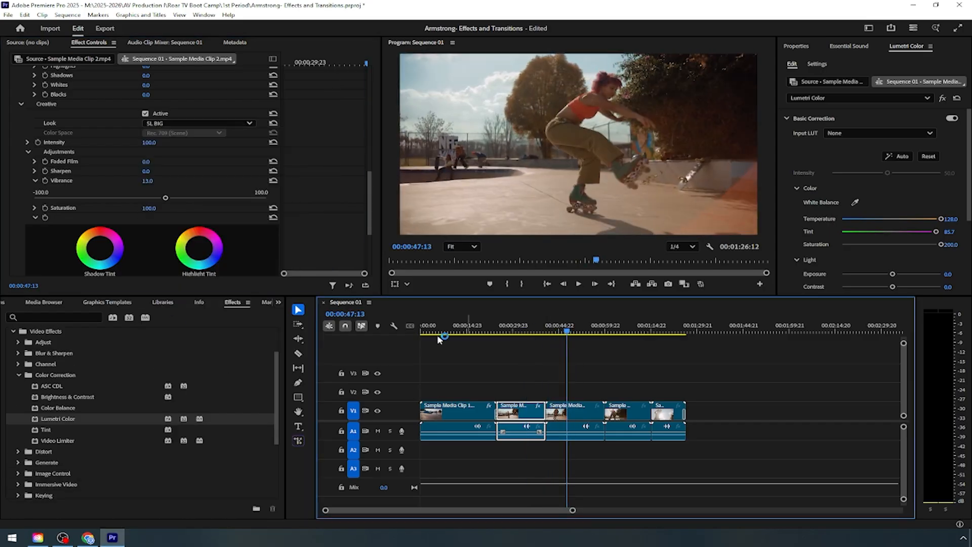
left_click(20, 375)
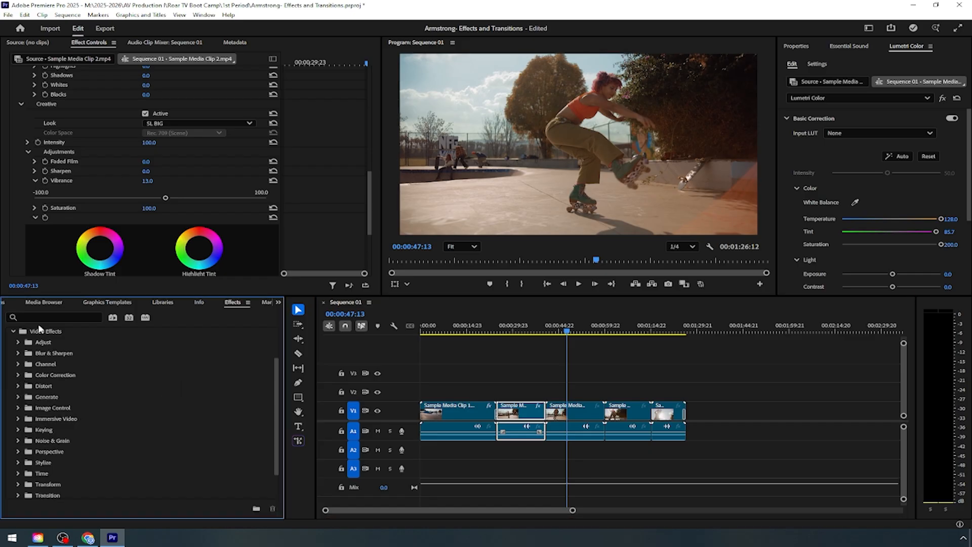
left_click(18, 462)
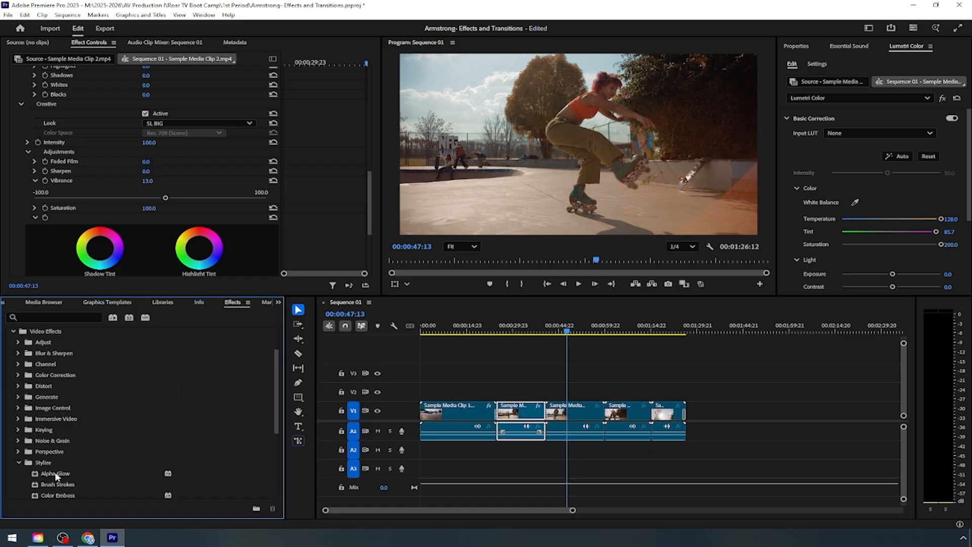
scroll(102, 448, "down", 2)
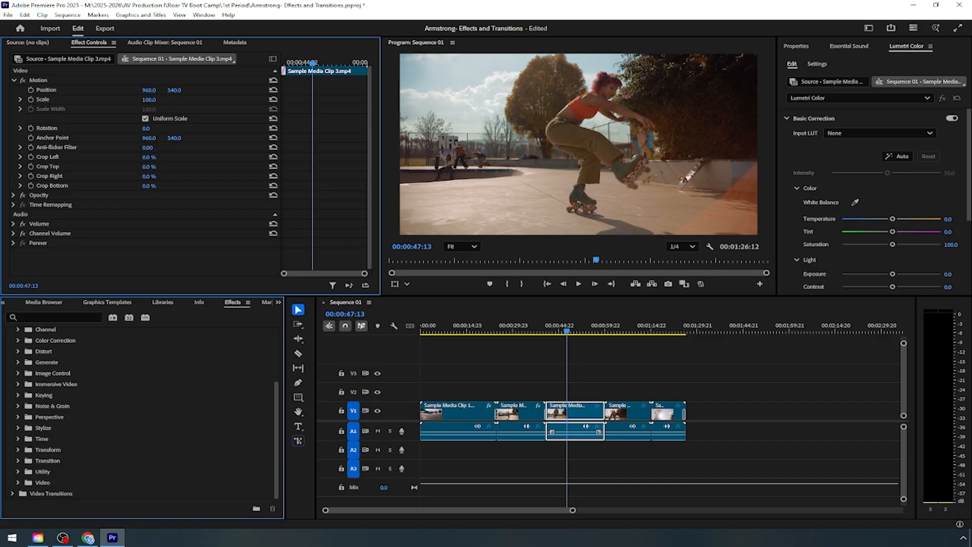